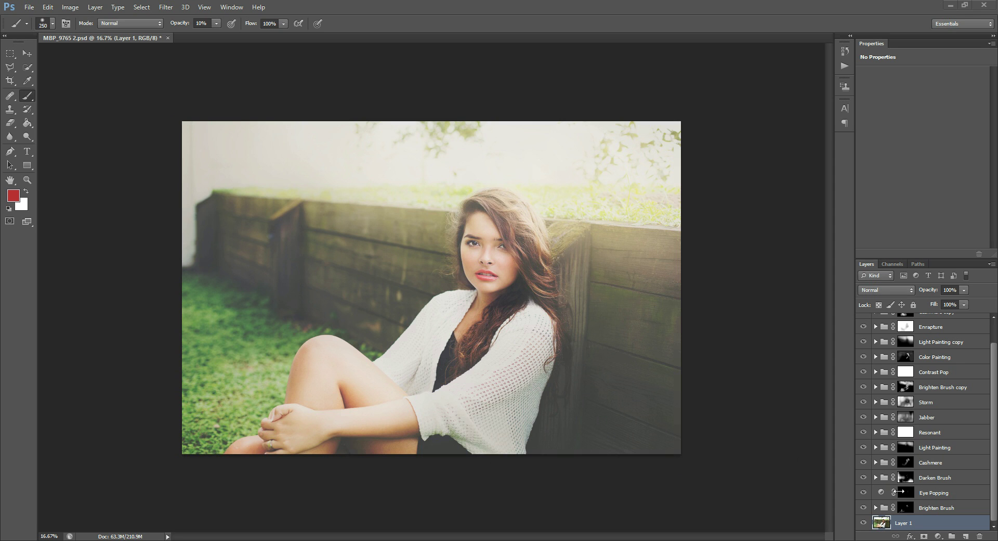
# Compare the edited portrait with the original by toggling the visibility of all layers except Layer 1.
pyautogui.keyDown('alt'); pyautogui.click(865, 523); pyautogui.keyUp('alt')
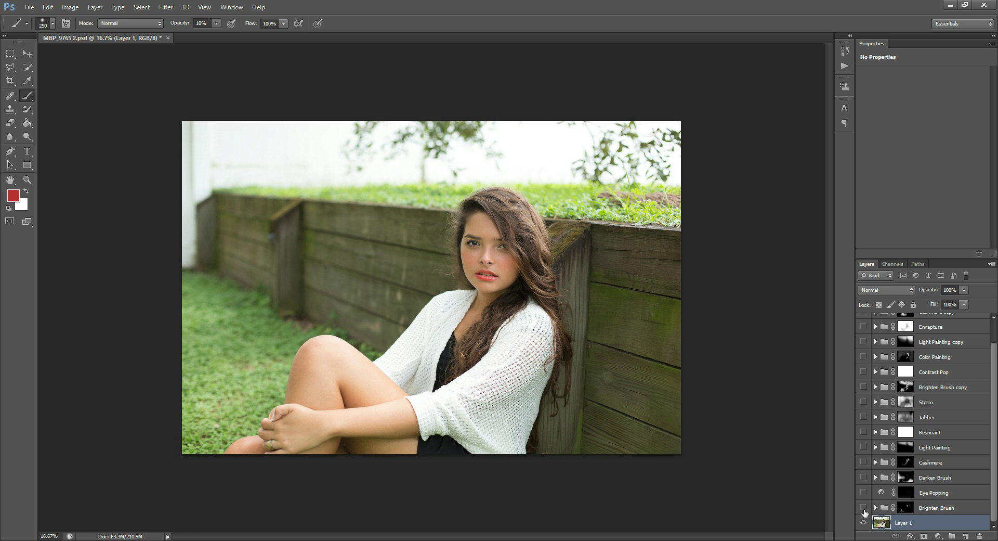
pyautogui.keyDown('alt'); pyautogui.click(864, 524); pyautogui.keyUp('alt')
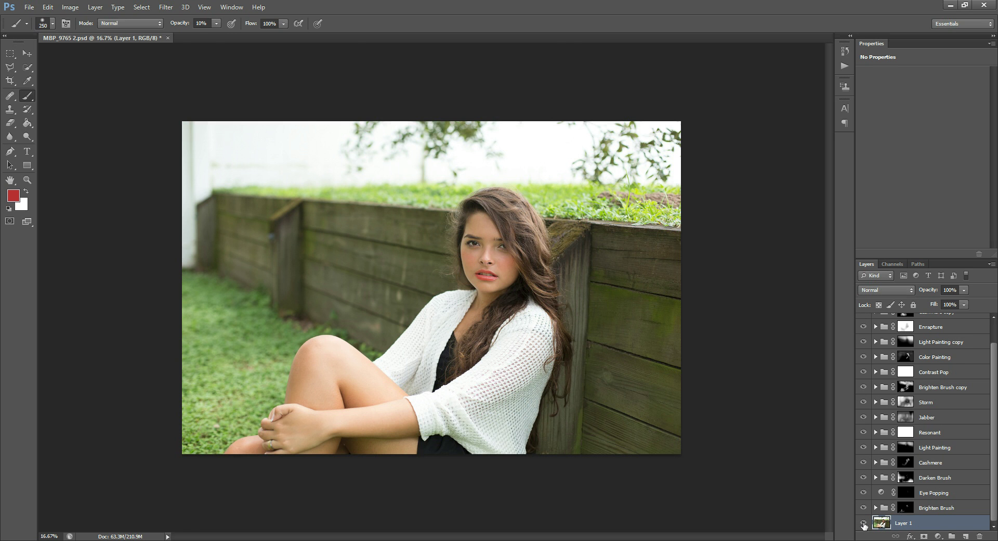
pyautogui.keyDown('alt'); pyautogui.click(864, 523); pyautogui.keyUp('alt')
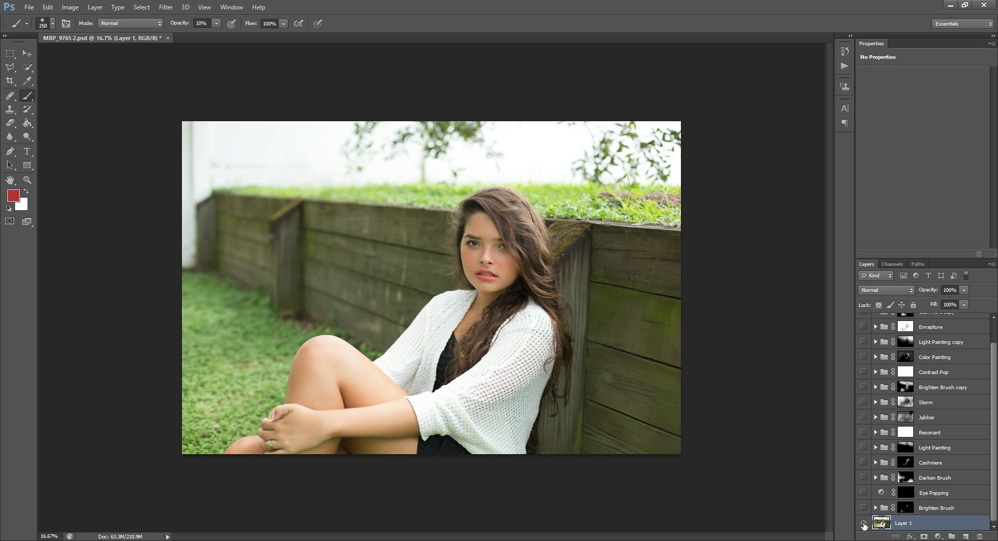
pyautogui.keyDown('alt'); pyautogui.click(863, 523); pyautogui.keyUp('alt')
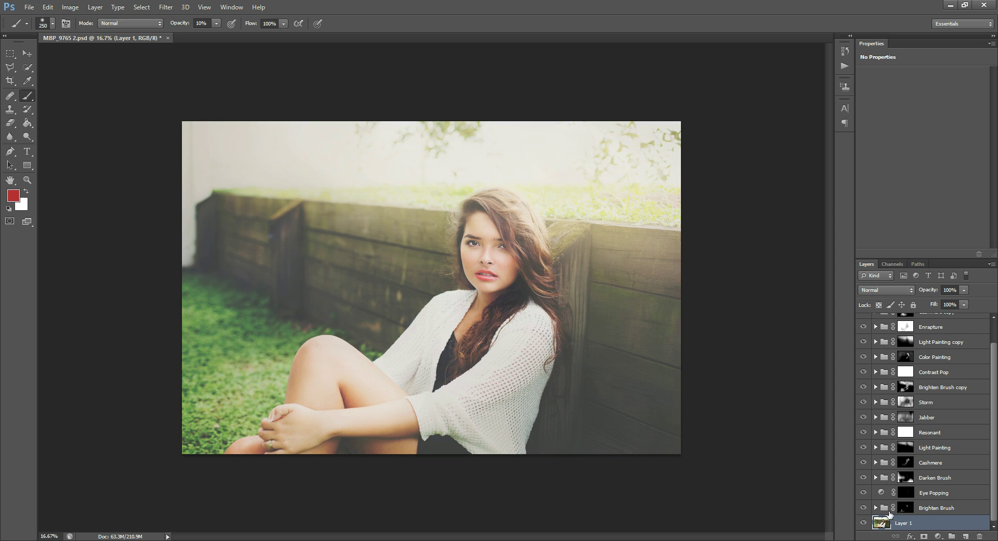
pyautogui.keyDown('alt'); pyautogui.click(864, 523); pyautogui.keyUp('alt')
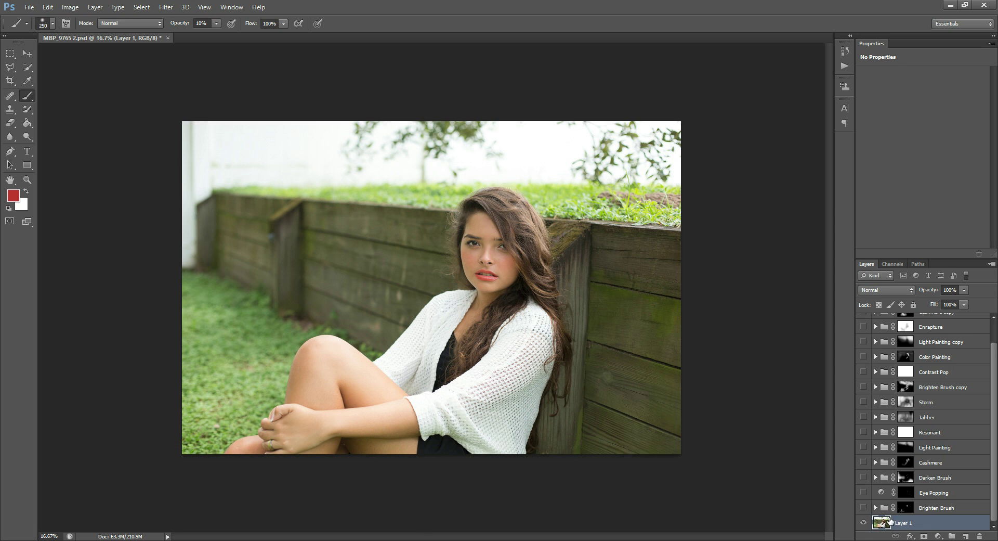
# Delete all adjustment layers and groups from Punch down to Brighten Brush, keeping only Layer 1.
pyautogui.click(931, 510)
pyautogui.scroll(1, 927, 395)
pyautogui.hotkey('alt', '.')
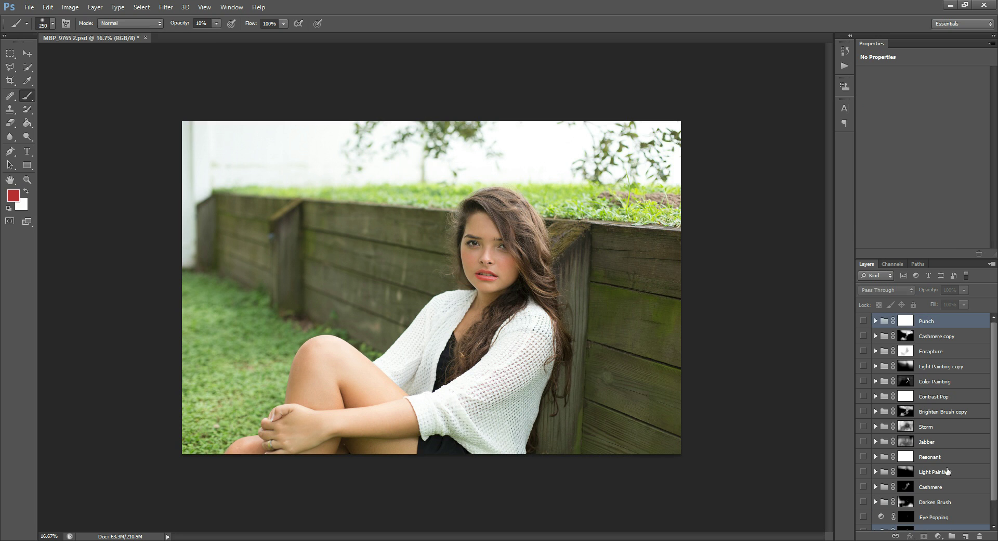
pyautogui.hotkey('ctrl', '\\')
pyautogui.press('d')
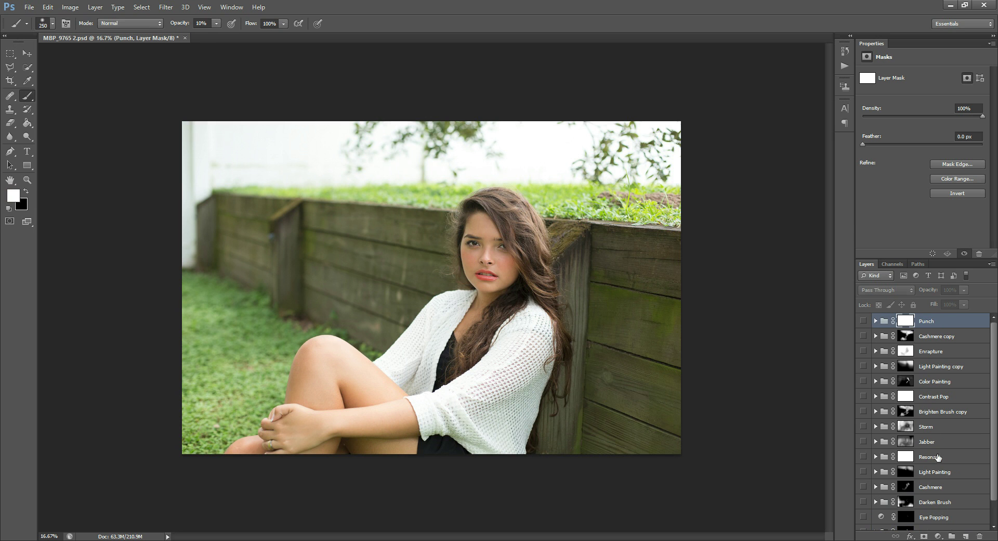
pyautogui.scroll(-1, 963, 507)
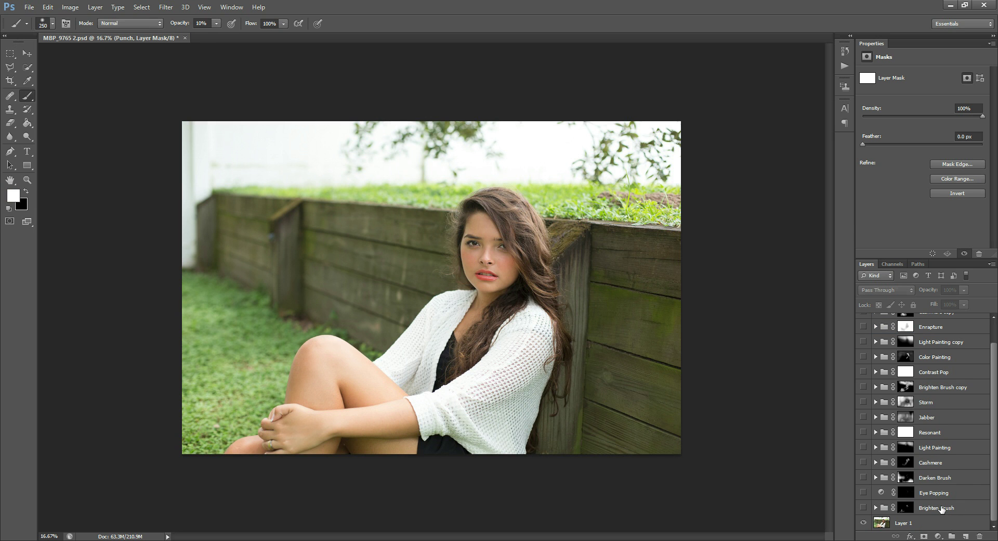
pyautogui.keyDown('shift'); pyautogui.click(941, 506); pyautogui.keyUp('shift')
pyautogui.press('Delete')
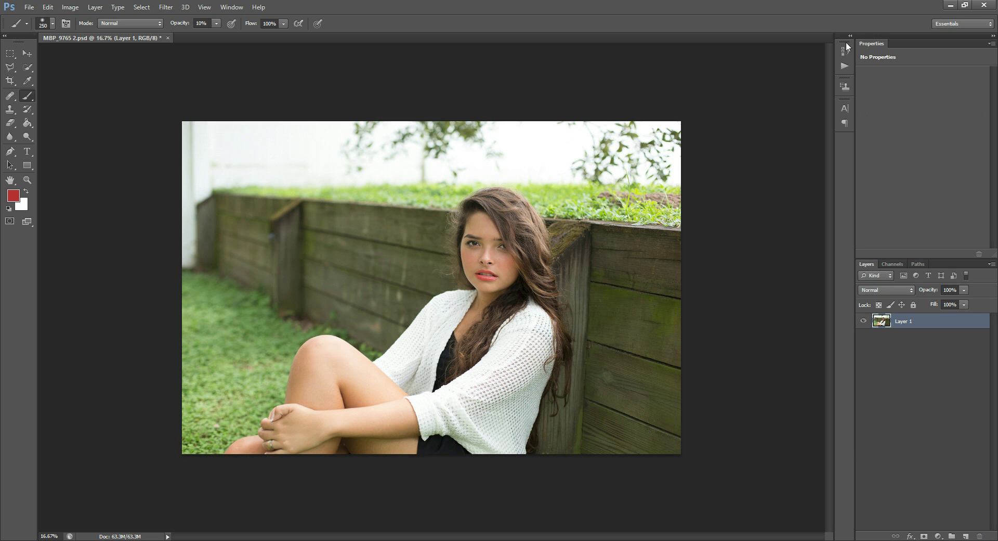
# Run the Brighten Brush action from the Transcendent action set on Layer 1.
pyautogui.click(848, 64)
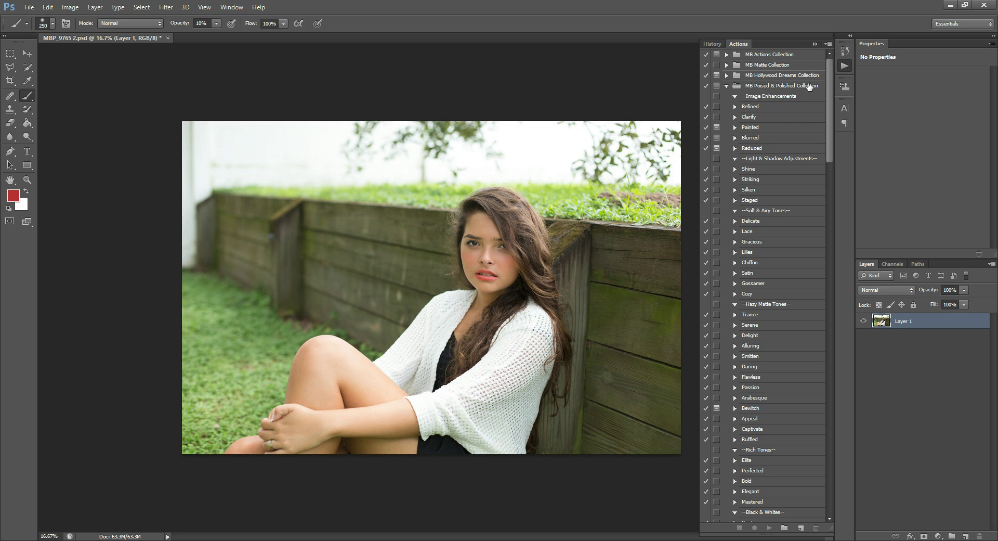
pyautogui.click(727, 85)
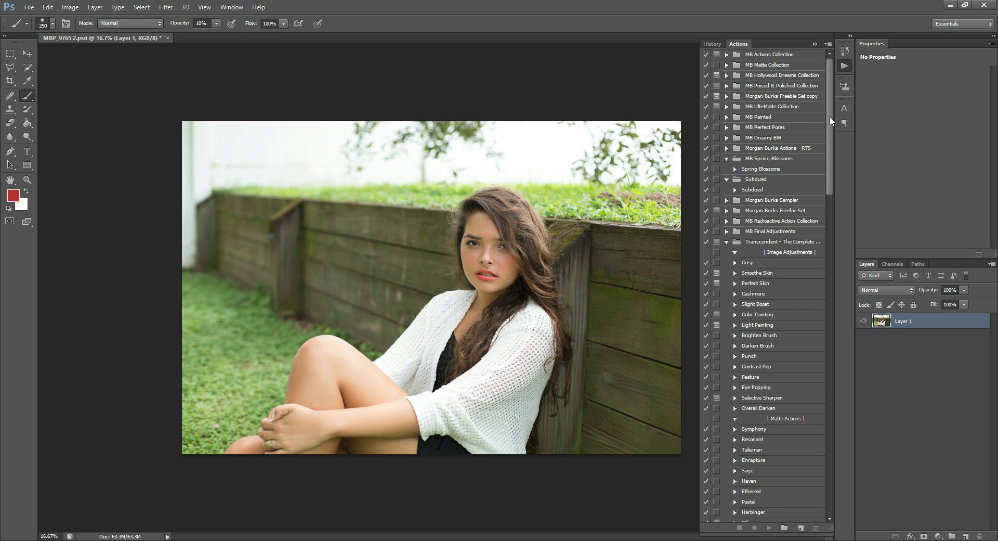
pyautogui.moveTo(829, 109); pyautogui.dragTo(822, 164)
pyautogui.click(779, 152)
pyautogui.click(768, 527)
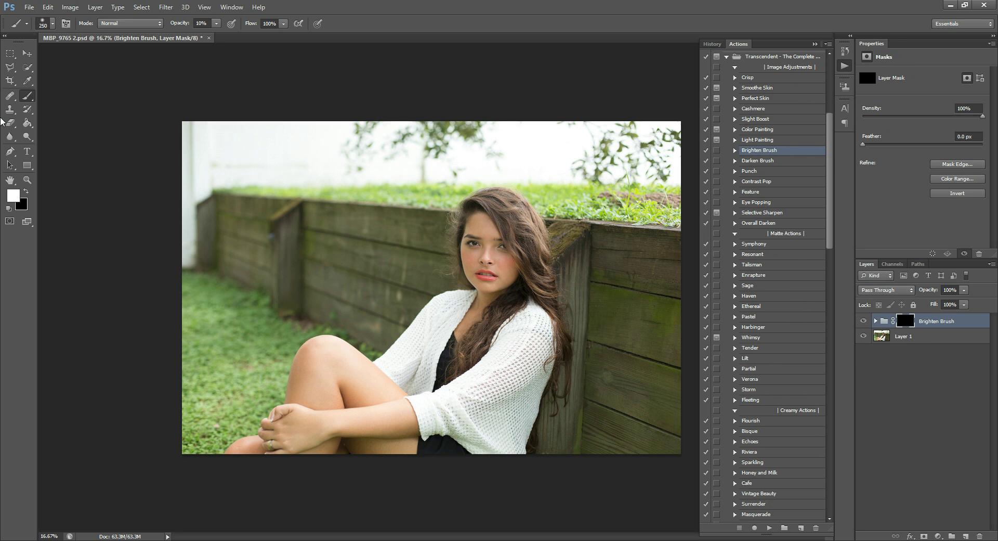
# Paint white on the Brighten Brush mask over the cheeks and nose bridge with a 125 px brush at 10% opacity.
pyautogui.click(27, 180)
pyautogui.click(477, 249)
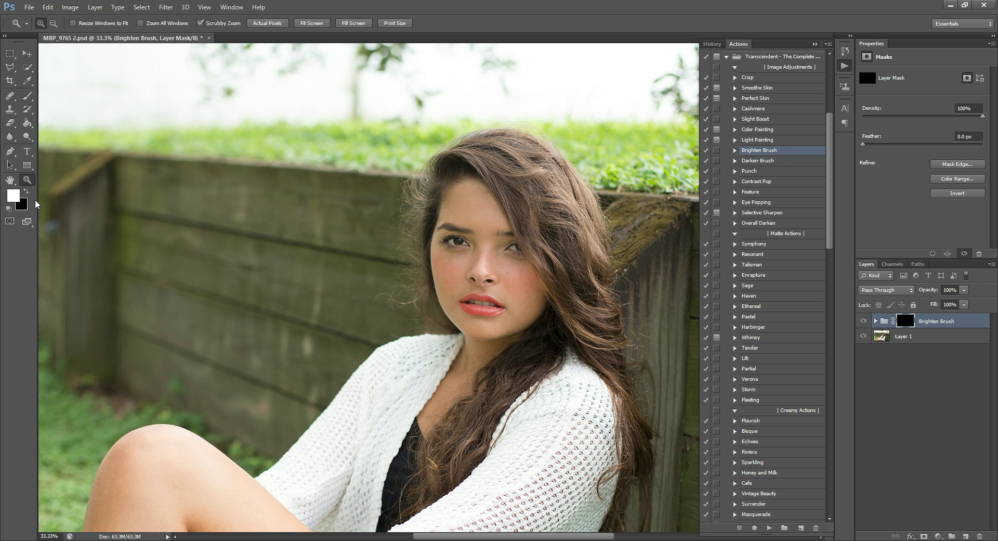
pyautogui.click(27, 96)
pyautogui.press('[')
pyautogui.press('[')
pyautogui.press('[')
pyautogui.press('[')
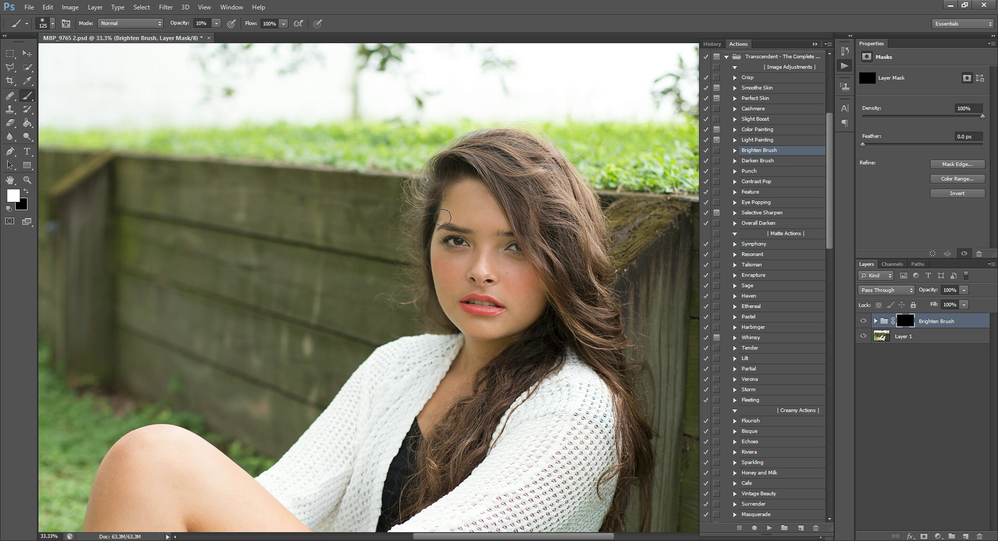
pyautogui.press('[')
pyautogui.press(']')
pyautogui.moveTo(504, 273)
pyautogui.mouseDown()
pyautogui.moveTo(526, 281)
pyautogui.moveTo(515, 267)
pyautogui.moveTo(504, 268)
pyautogui.moveTo(520, 277)
pyautogui.mouseUp()
pyautogui.moveTo(456, 273)
pyautogui.mouseDown()
pyautogui.moveTo(433, 254)
pyautogui.moveTo(501, 271)
pyautogui.moveTo(436, 258)
pyautogui.moveTo(463, 268)
pyautogui.moveTo(495, 242)
pyautogui.moveTo(507, 256)
pyautogui.moveTo(496, 270)
pyautogui.moveTo(530, 281)
pyautogui.moveTo(526, 265)
pyautogui.moveTo(508, 292)
pyautogui.moveTo(446, 259)
pyautogui.moveTo(427, 263)
pyautogui.moveTo(439, 259)
pyautogui.moveTo(447, 270)
pyautogui.moveTo(478, 248)
pyautogui.moveTo(543, 284)
pyautogui.moveTo(497, 275)
pyautogui.moveTo(469, 286)
pyautogui.moveTo(425, 265)
pyautogui.moveTo(460, 218)
pyautogui.moveTo(443, 295)
pyautogui.moveTo(524, 298)
pyautogui.moveTo(476, 304)
pyautogui.moveTo(482, 263)
pyautogui.moveTo(463, 205)
pyautogui.moveTo(474, 202)
pyautogui.moveTo(471, 188)
pyautogui.moveTo(492, 222)
pyautogui.moveTo(471, 194)
pyautogui.moveTo(499, 244)
pyautogui.moveTo(507, 300)
pyautogui.moveTo(485, 318)
pyautogui.moveTo(514, 282)
pyautogui.moveTo(488, 247)
pyautogui.mouseUp()
# Brighten the cheek beside the nose on the Brighten Brush mask with a finer 80 px brush, and enlarge the brush to 150 px.
pyautogui.press('[')
pyautogui.press('[')
pyautogui.press('[')
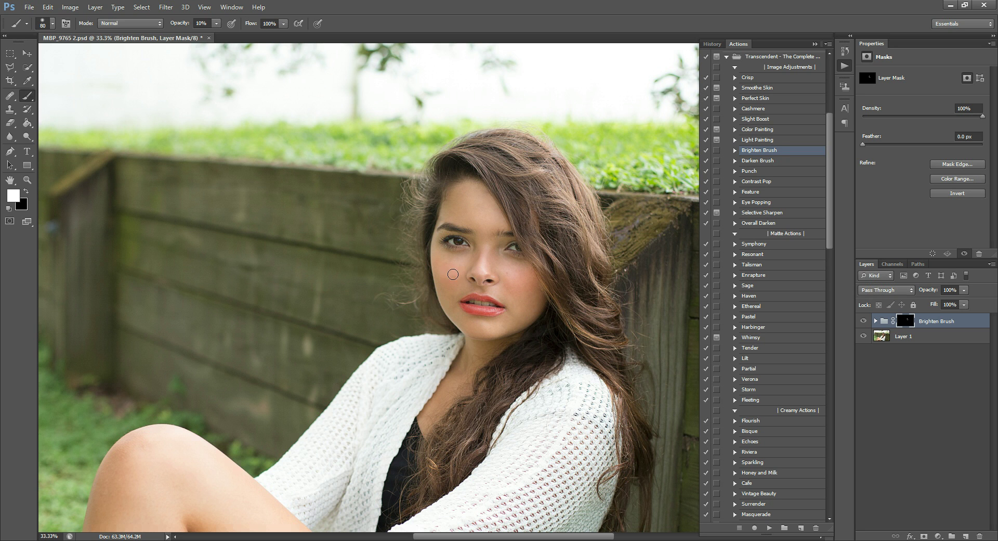
pyautogui.moveTo(456, 256)
pyautogui.mouseDown()
pyautogui.moveTo(449, 304)
pyautogui.moveTo(446, 292)
pyautogui.moveTo(463, 297)
pyautogui.mouseUp()
pyautogui.press(']')
pyautogui.press(']')
pyautogui.press(']')
# Compare the face with the Brighten Brush group hidden and shown.
pyautogui.scroll(-2, 389, 311)
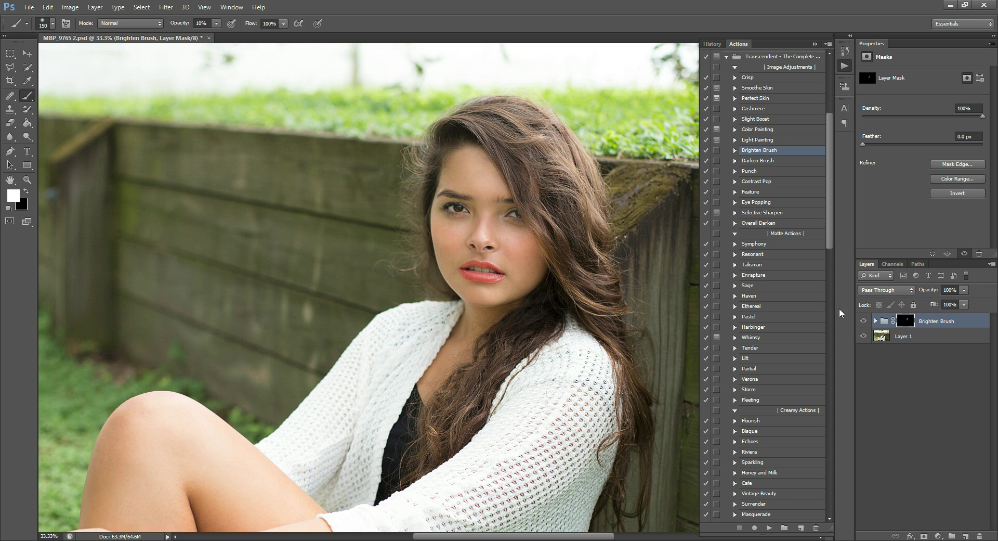
pyautogui.rightClick(862, 326)
pyautogui.click(884, 330)
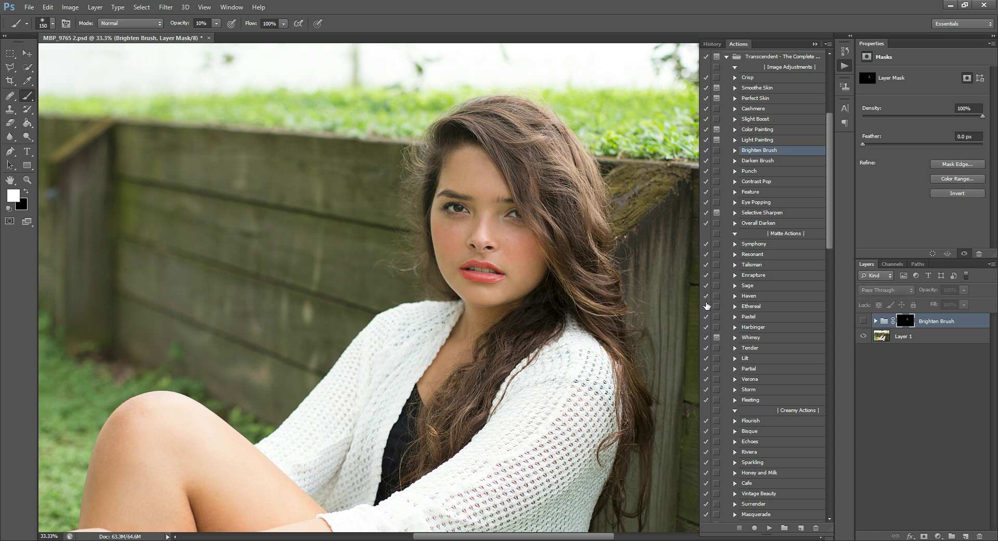
pyautogui.click(864, 322)
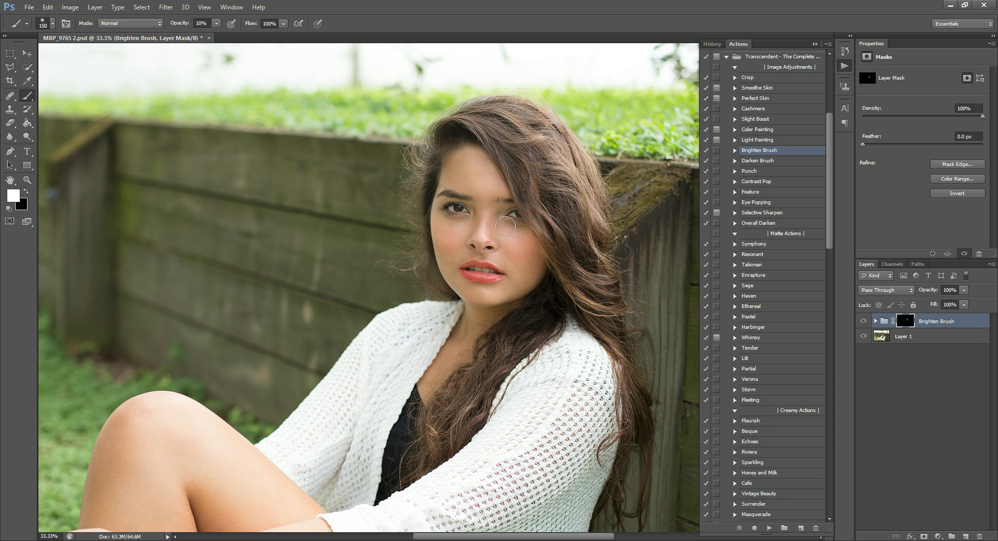
# Paint white on the Brighten Brush mask over the lower leg and hands with a 300 px brush at 10% opacity.
pyautogui.scroll(-3, 361, 248)
pyautogui.scroll(-6, 361, 248)
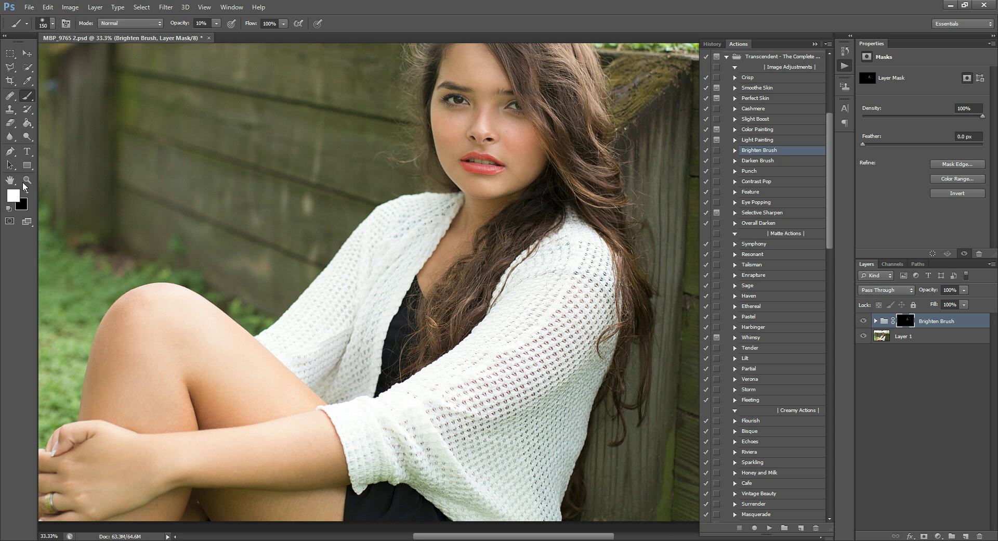
pyautogui.click(27, 180)
pyautogui.keyDown('alt'); pyautogui.click(384, 208); pyautogui.keyUp('alt')
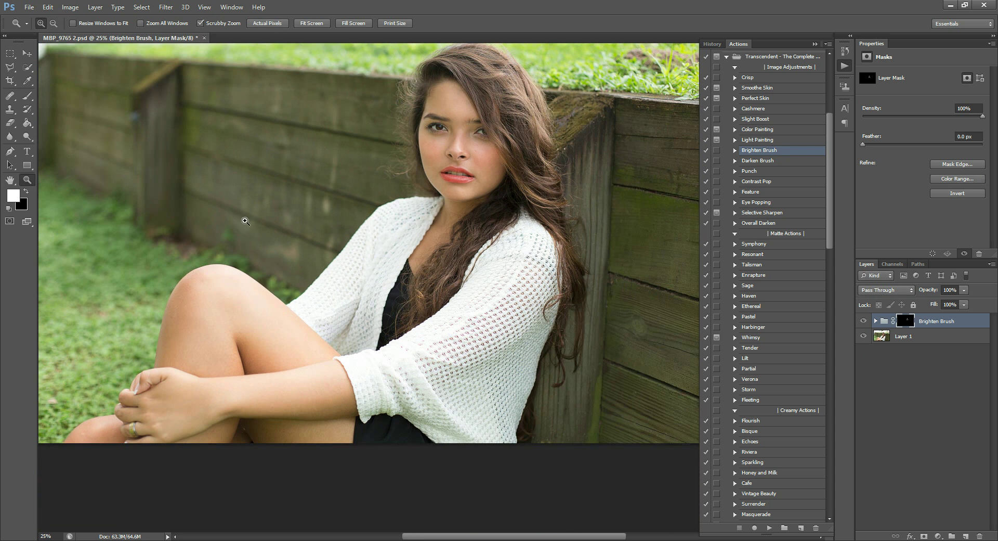
pyautogui.scroll(2, 252, 216)
pyautogui.click(27, 96)
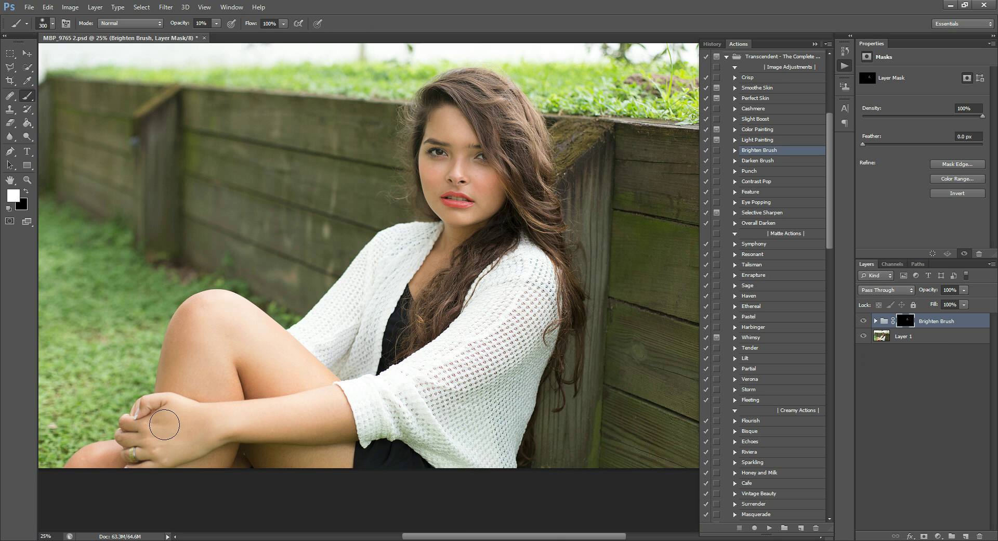
pyautogui.moveTo(84, 455)
pyautogui.mouseDown()
pyautogui.moveTo(158, 442)
pyautogui.moveTo(167, 417)
pyautogui.mouseUp()
pyautogui.scroll(2, 201, 392)
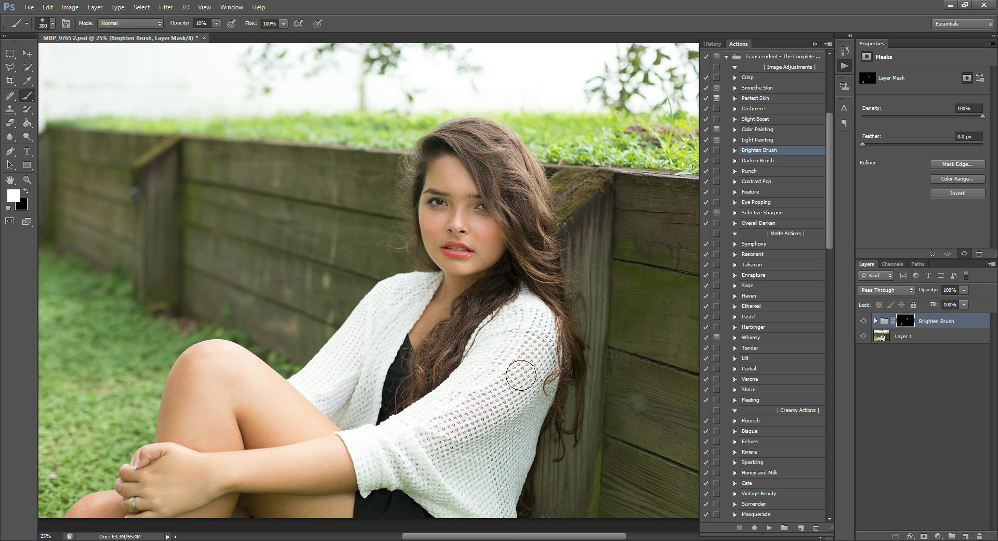
pyautogui.scroll(2, 364, 312)
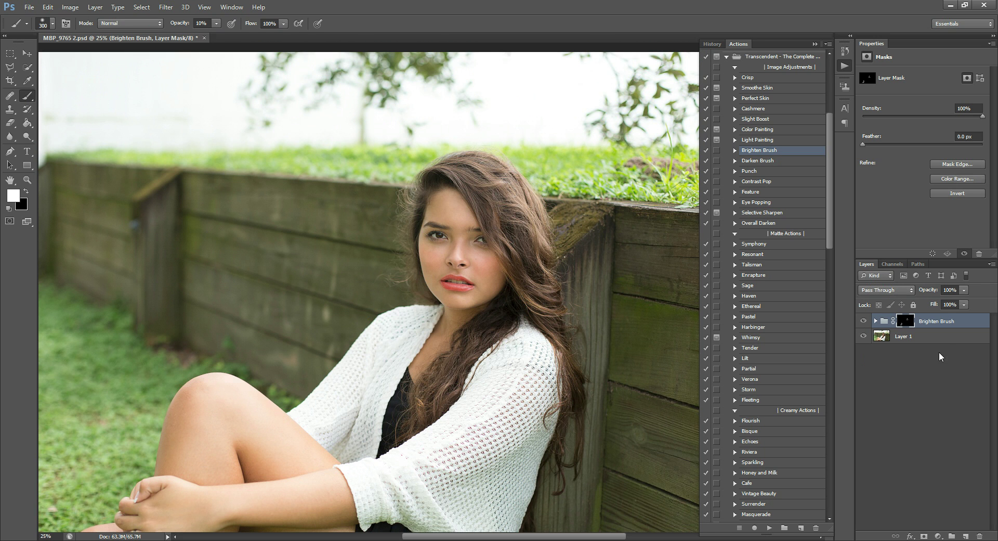
# Run the Eye Popping action to add its masked adjustment above the Brighten Brush group.
pyautogui.click(768, 162)
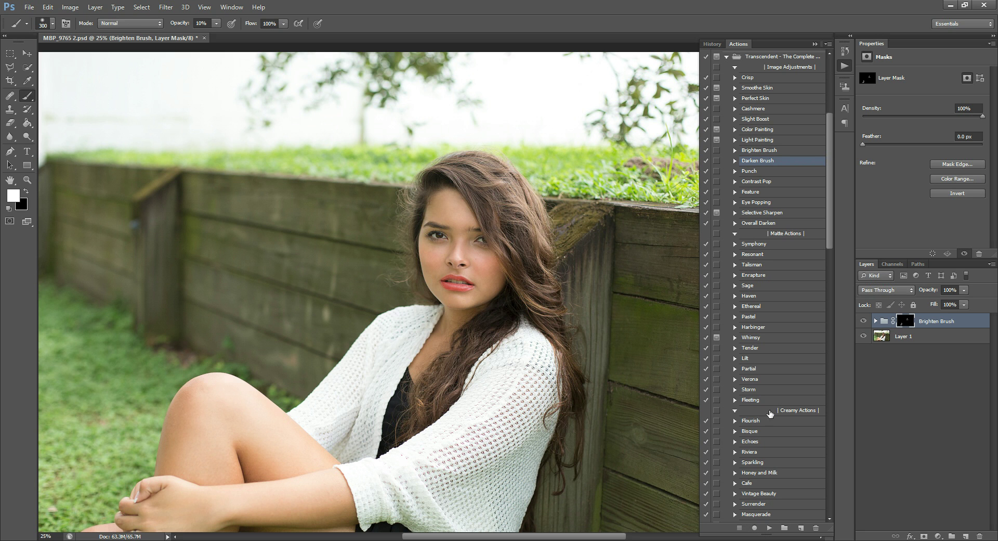
pyautogui.click(760, 203)
pyautogui.click(770, 528)
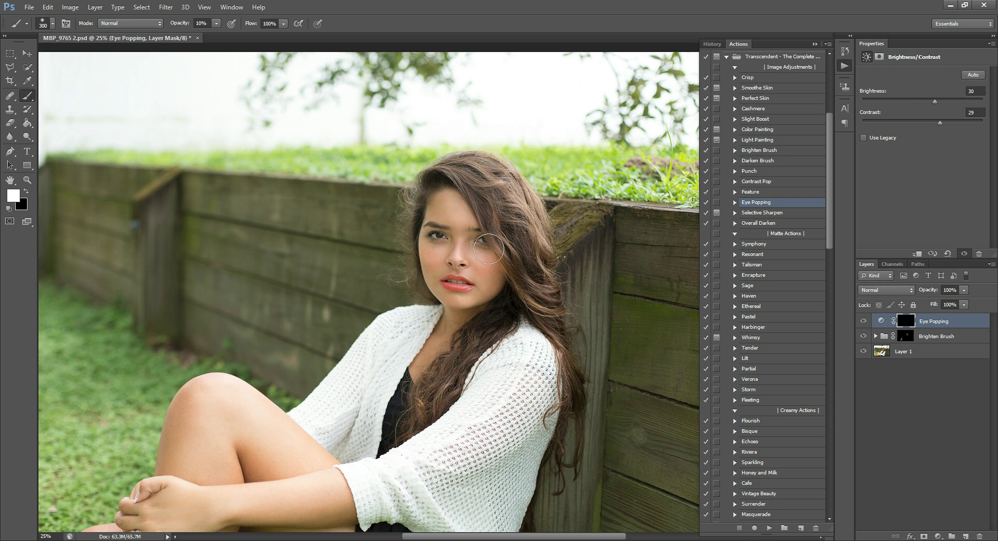
# Paint white over the eyes on the Eye Popping mask with a 30 px brush at 20% opacity.
pyautogui.click(28, 180)
pyautogui.click(515, 271)
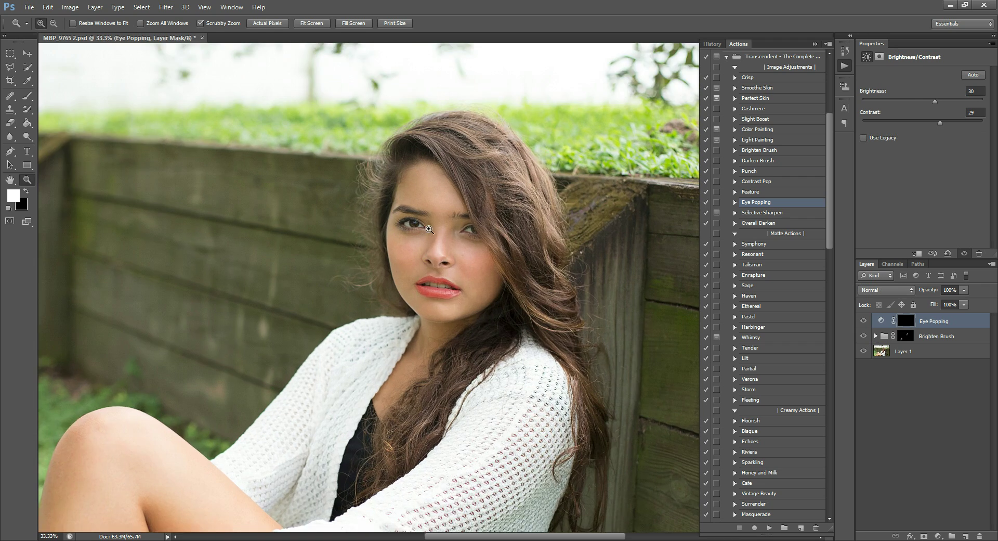
pyautogui.click(427, 229)
pyautogui.rightClick(429, 229)
pyautogui.click(429, 223)
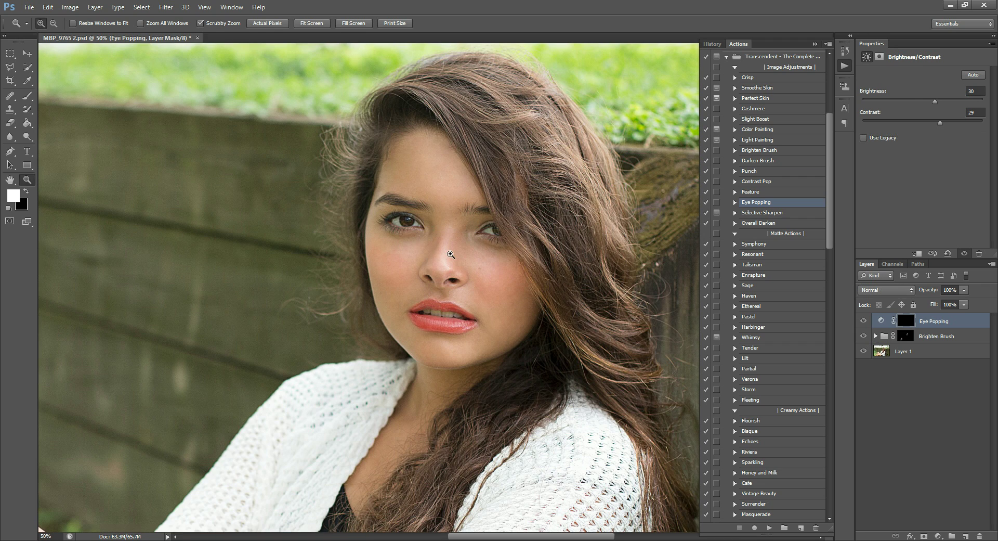
pyautogui.click(447, 254)
pyautogui.press('b')
pyautogui.press('[')
pyautogui.press('[')
pyautogui.press('[')
pyautogui.press('[')
pyautogui.press('[')
pyautogui.press('[')
pyautogui.press('[')
pyautogui.press('[')
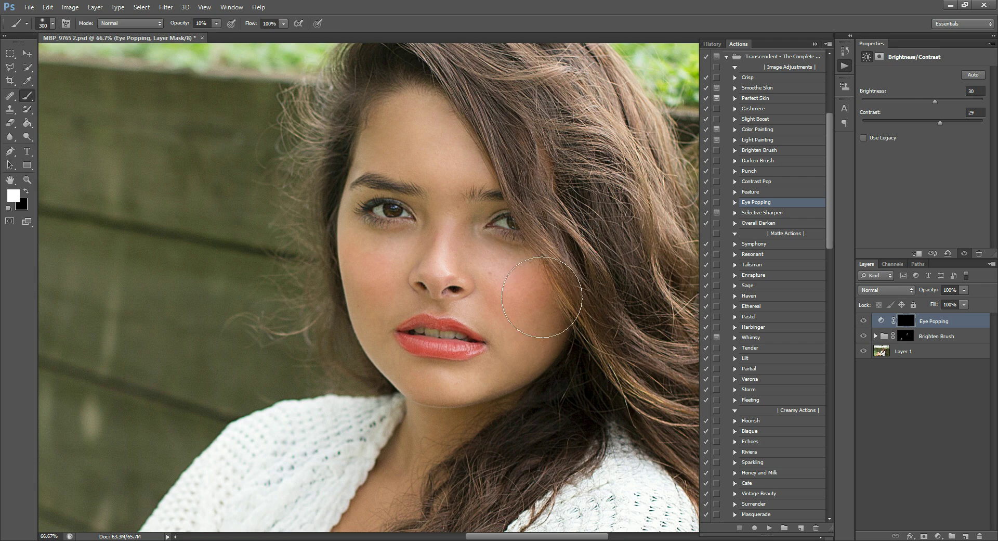
pyautogui.press('[')
pyautogui.press('[')
pyautogui.press('[')
pyautogui.moveTo(355, 206); pyautogui.dragTo(397, 225)
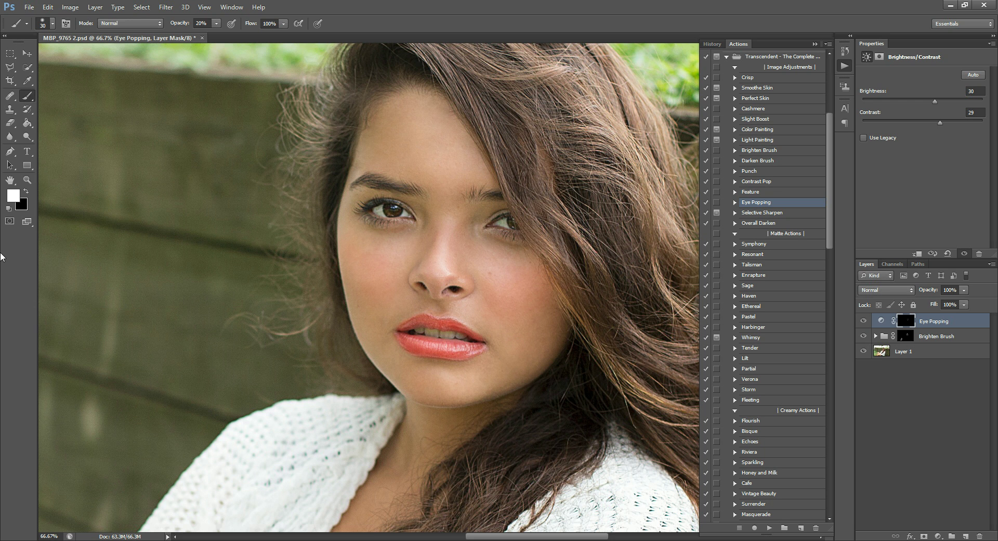
# Run the Darken Brush action to add its masked group above the Eye Popping layer.
pyautogui.click(27, 180)
pyautogui.keyDown('alt'); pyautogui.click(414, 249); pyautogui.keyUp('alt')
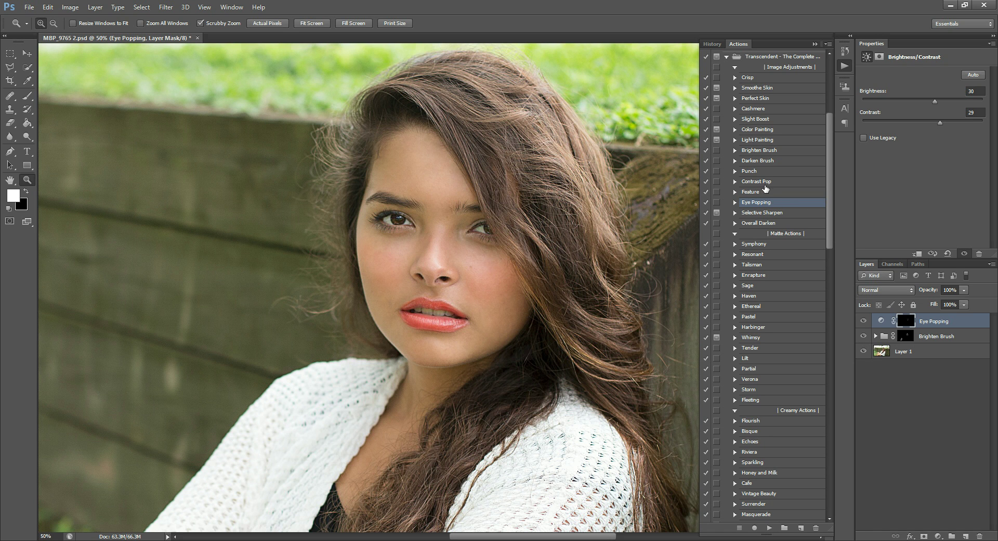
pyautogui.click(768, 162)
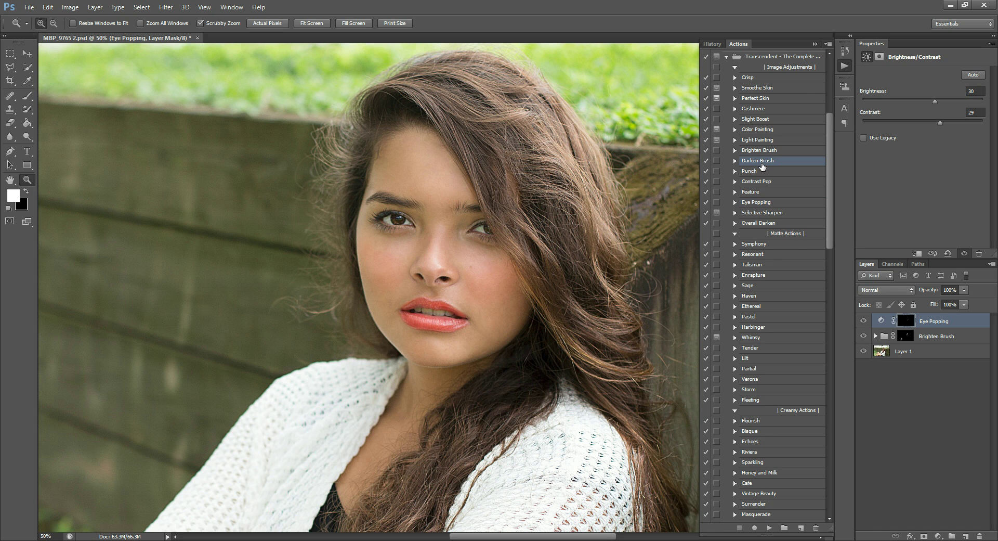
pyautogui.click(770, 527)
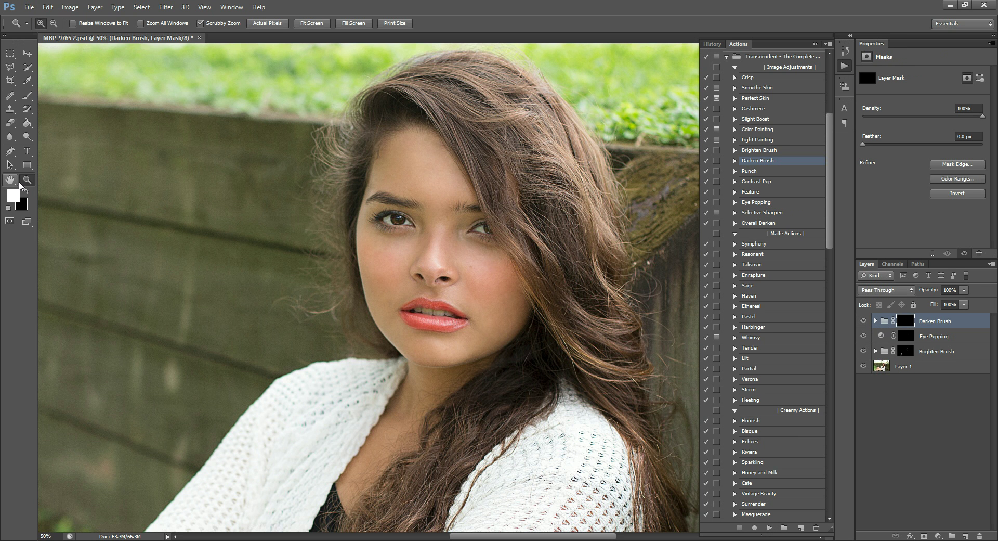
# Paint white on the Darken Brush mask over the wooden wall and grass around the woman with an 1100 px brush at 60% opacity.
pyautogui.keyDown('alt'); pyautogui.click(288, 256); pyautogui.keyUp('alt')
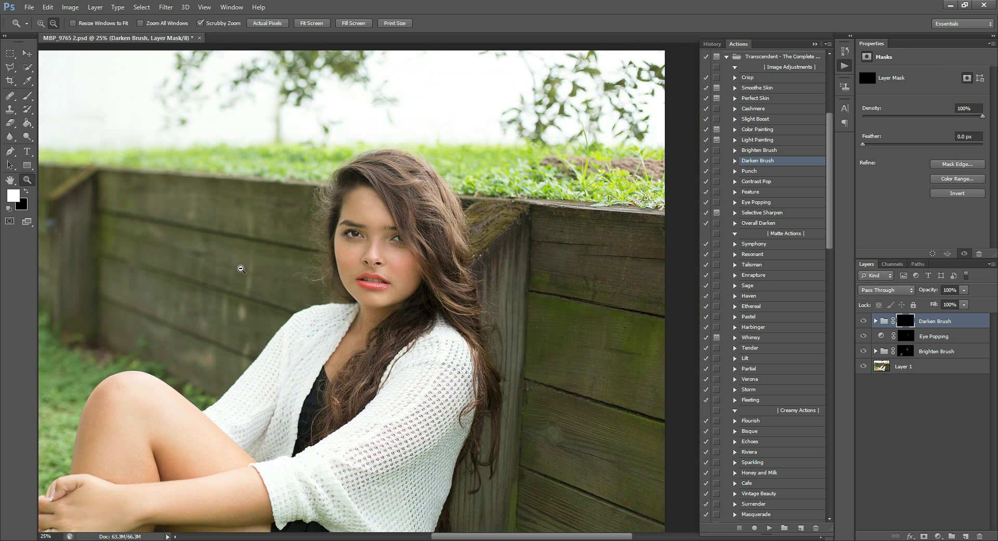
pyautogui.keyDown('alt'); pyautogui.click(249, 259); pyautogui.keyUp('alt')
pyautogui.click(27, 95)
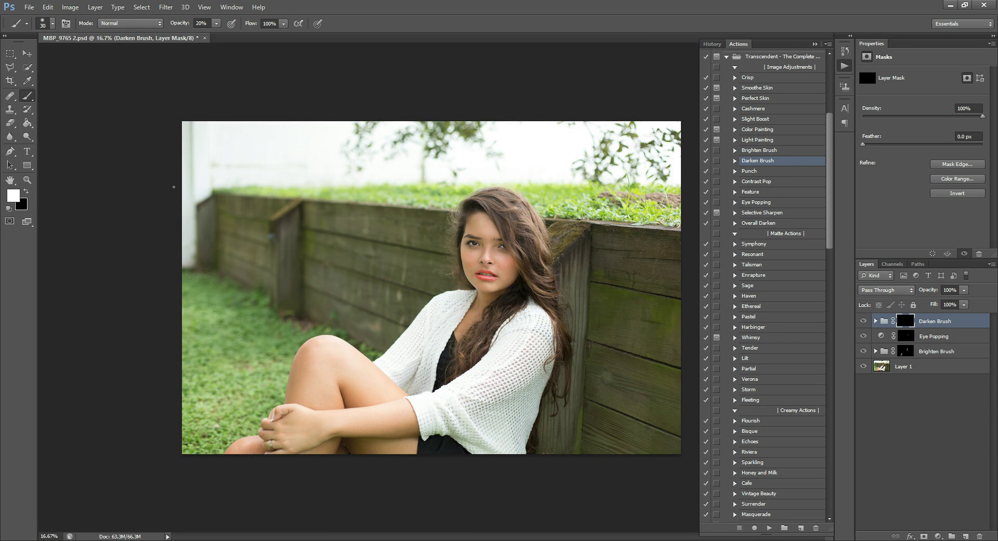
pyautogui.press(']')
pyautogui.press(']')
pyautogui.press(']')
pyautogui.press(']')
pyautogui.press(']')
pyautogui.press(']')
pyautogui.press(']')
pyautogui.press(']')
pyautogui.press(']')
pyautogui.press(']')
pyautogui.press(']')
pyautogui.press(']')
pyautogui.press(']')
pyautogui.press(']')
pyautogui.press(']')
pyautogui.press(']')
pyautogui.press(']')
pyautogui.press(']')
pyautogui.press(']')
pyautogui.press(']')
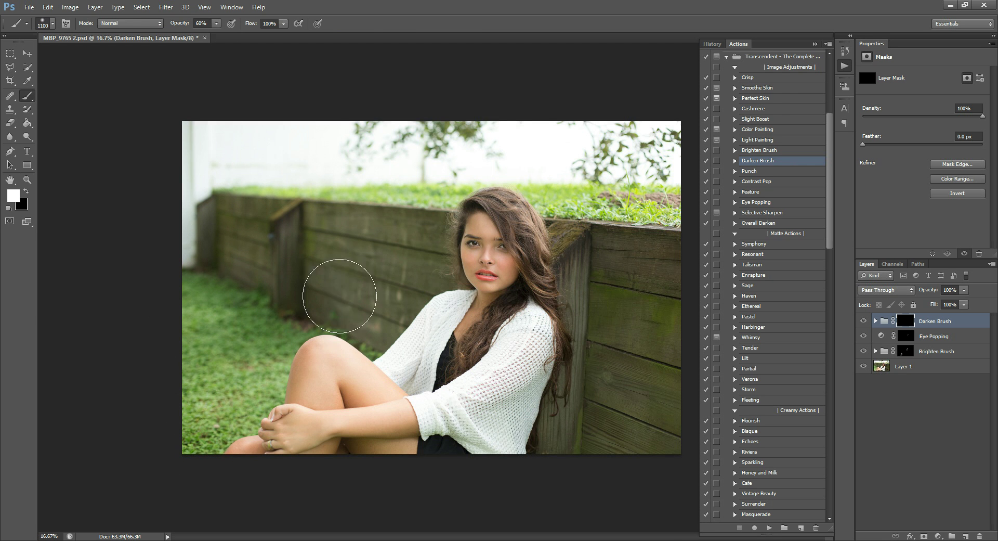
pyautogui.moveTo(340, 296)
pyautogui.mouseDown()
pyautogui.moveTo(299, 281)
pyautogui.moveTo(318, 253)
pyautogui.moveTo(307, 240)
pyautogui.moveTo(273, 261)
pyautogui.moveTo(260, 297)
pyautogui.moveTo(192, 357)
pyautogui.moveTo(180, 262)
pyautogui.moveTo(190, 182)
pyautogui.mouseUp()
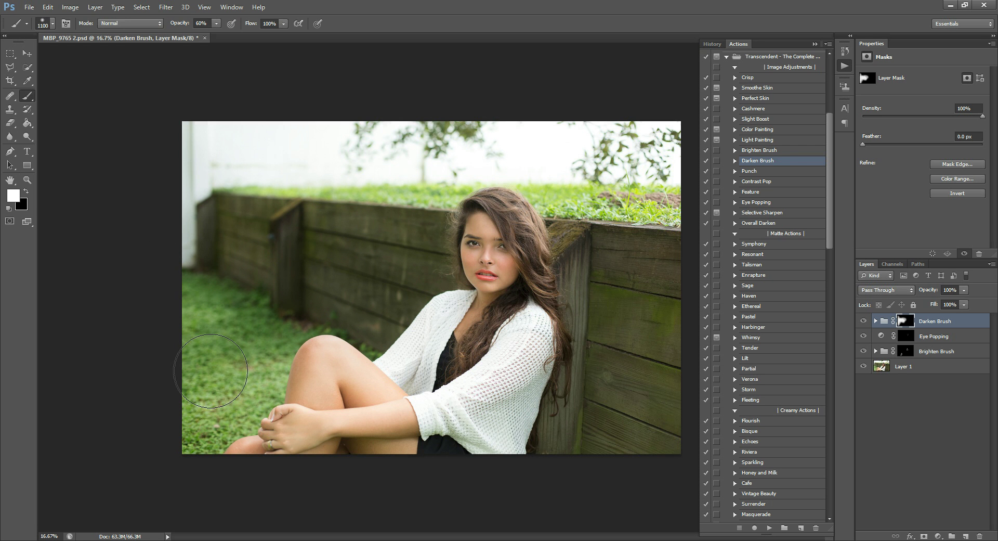
pyautogui.moveTo(618, 282)
pyautogui.mouseDown()
pyautogui.moveTo(601, 269)
pyautogui.moveTo(653, 302)
pyautogui.moveTo(652, 388)
pyautogui.moveTo(622, 481)
pyautogui.moveTo(582, 470)
pyautogui.moveTo(552, 442)
pyautogui.moveTo(520, 488)
pyautogui.moveTo(509, 451)
pyautogui.moveTo(449, 452)
pyautogui.moveTo(384, 469)
pyautogui.moveTo(334, 461)
pyautogui.mouseUp()
pyautogui.moveTo(558, 396)
pyautogui.mouseDown()
pyautogui.moveTo(491, 459)
pyautogui.moveTo(575, 383)
pyautogui.moveTo(551, 349)
pyautogui.moveTo(593, 389)
pyautogui.moveTo(605, 287)
pyautogui.moveTo(608, 493)
pyautogui.moveTo(575, 483)
pyautogui.moveTo(585, 430)
pyautogui.moveTo(578, 458)
pyautogui.moveTo(566, 452)
pyautogui.moveTo(627, 449)
pyautogui.moveTo(564, 442)
pyautogui.moveTo(619, 462)
pyautogui.moveTo(577, 396)
pyautogui.moveTo(665, 369)
pyautogui.moveTo(519, 358)
pyautogui.moveTo(454, 380)
pyautogui.moveTo(379, 320)
pyautogui.mouseUp()
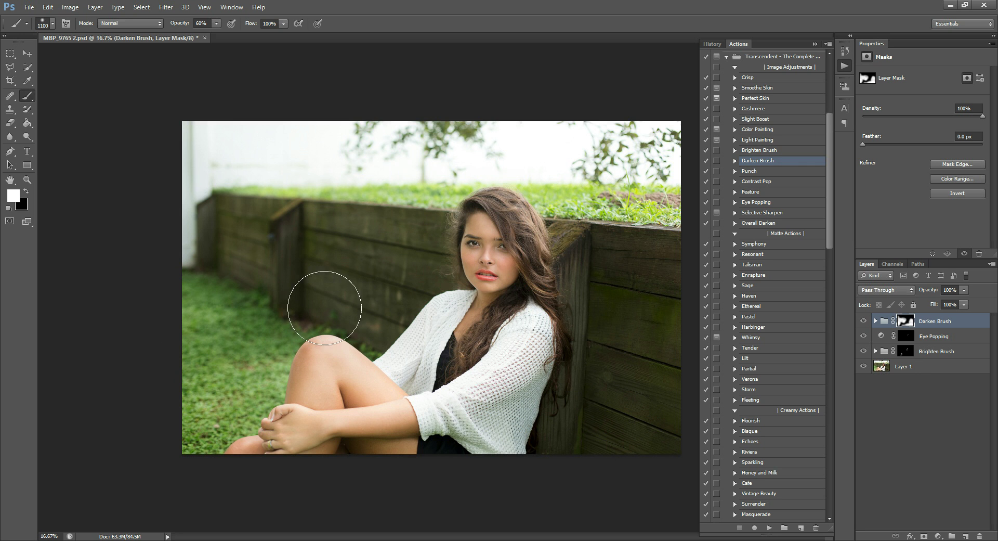
pyautogui.moveTo(283, 281)
pyautogui.mouseDown()
pyautogui.moveTo(252, 263)
pyautogui.moveTo(211, 262)
pyautogui.mouseUp()
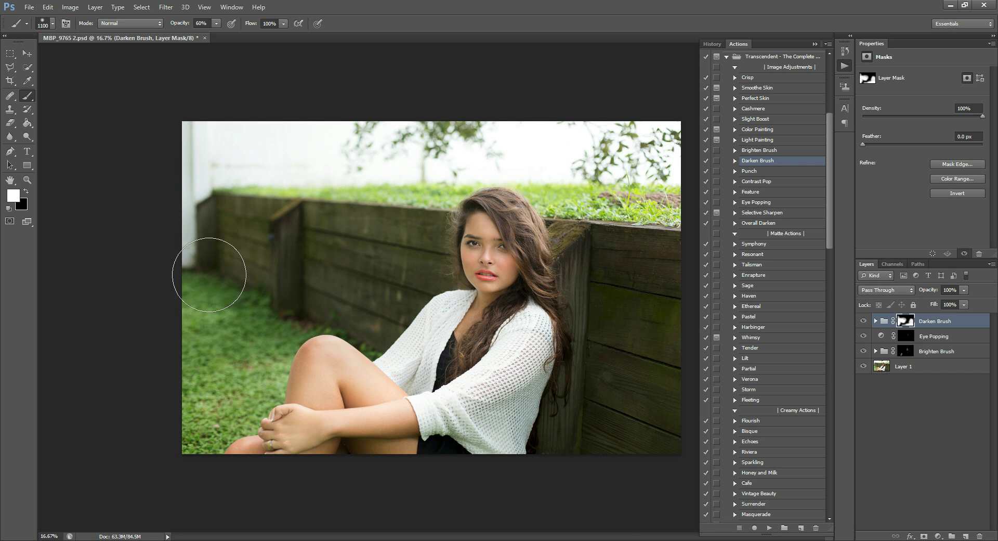
# Paint white on the Darken Brush mask over the nose, jawline and lips with a 35 to 80 px brush at 20% opacity.
pyautogui.click(27, 180)
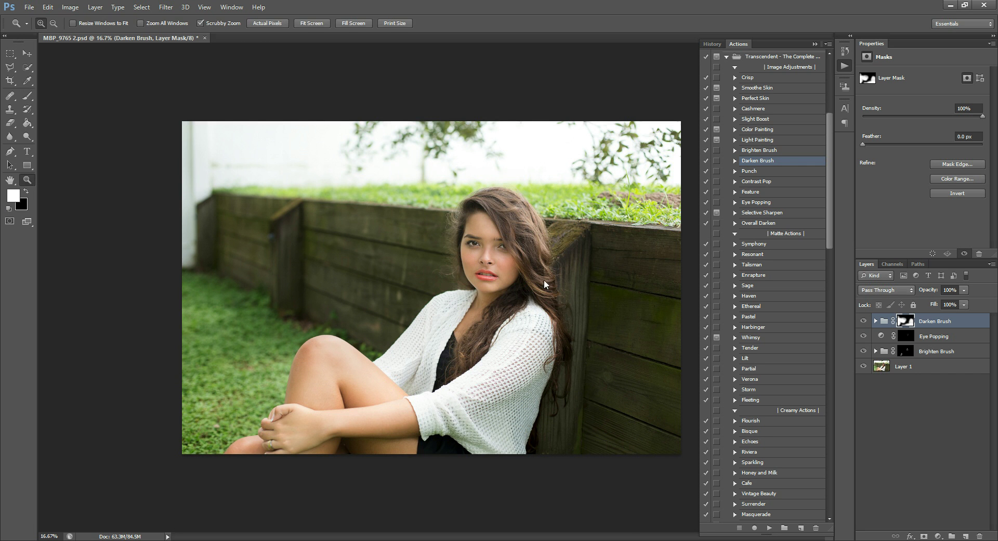
pyautogui.click(460, 264)
pyautogui.click(468, 257)
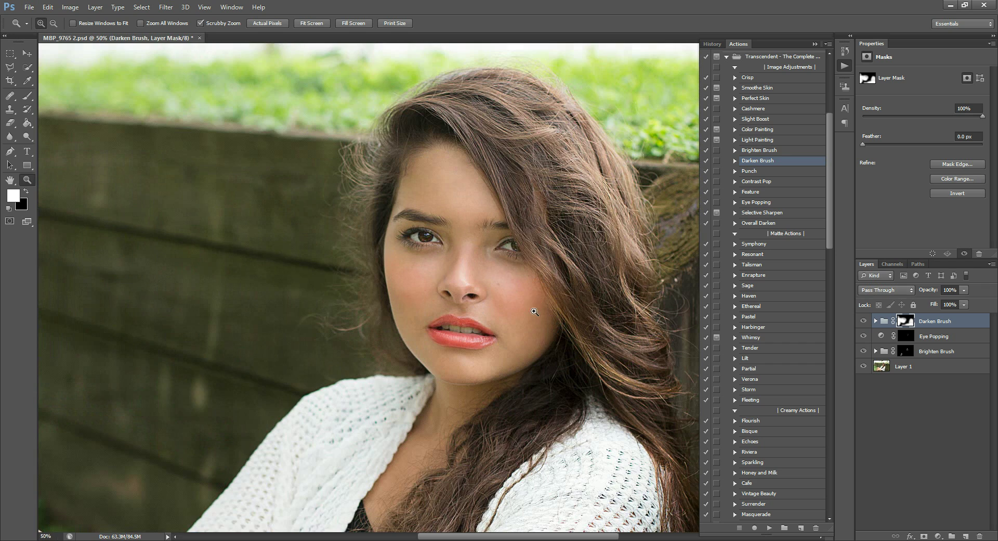
pyautogui.click(468, 299)
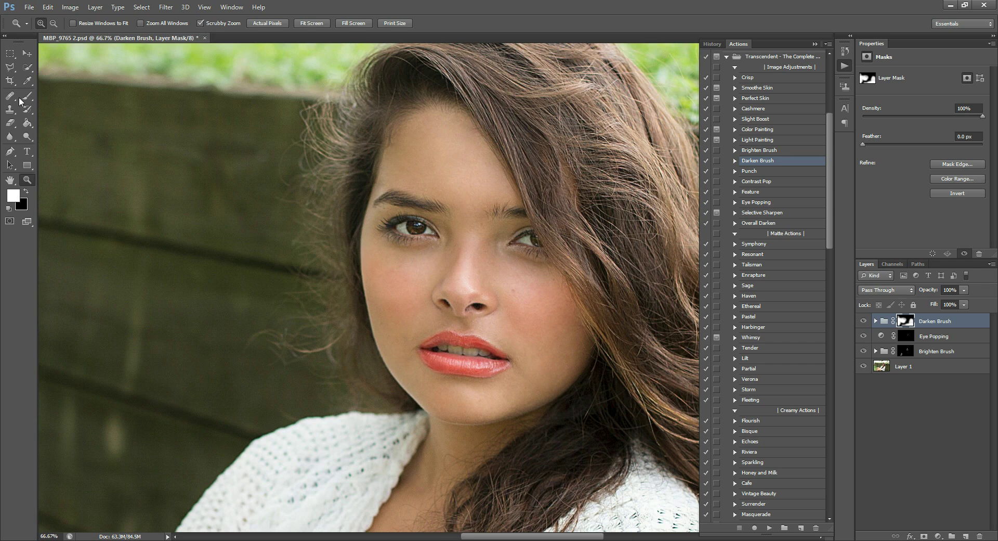
pyautogui.press('b')
pyautogui.press('[')
pyautogui.press('[')
pyautogui.press('[')
pyautogui.press('[')
pyautogui.press('[')
pyautogui.press('[')
pyautogui.press('[')
pyautogui.press('[')
pyautogui.press('[')
pyautogui.press('[')
pyautogui.press('[')
pyautogui.press('[')
pyautogui.press('[')
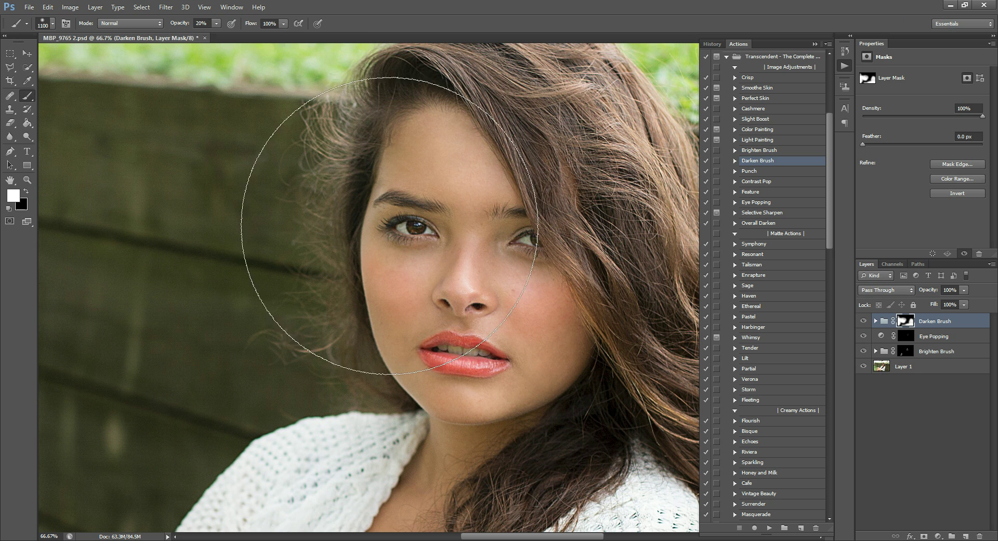
pyautogui.press('2')
pyautogui.press('[')
pyautogui.press('[')
pyautogui.press('[')
pyautogui.press('[')
pyautogui.press('[')
pyautogui.press('[')
pyautogui.press('[')
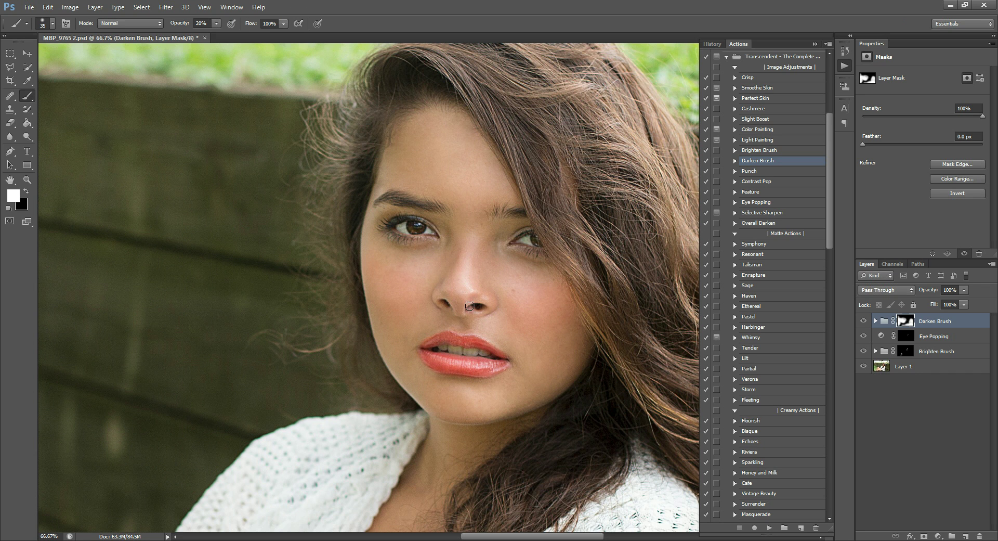
pyautogui.press(']')
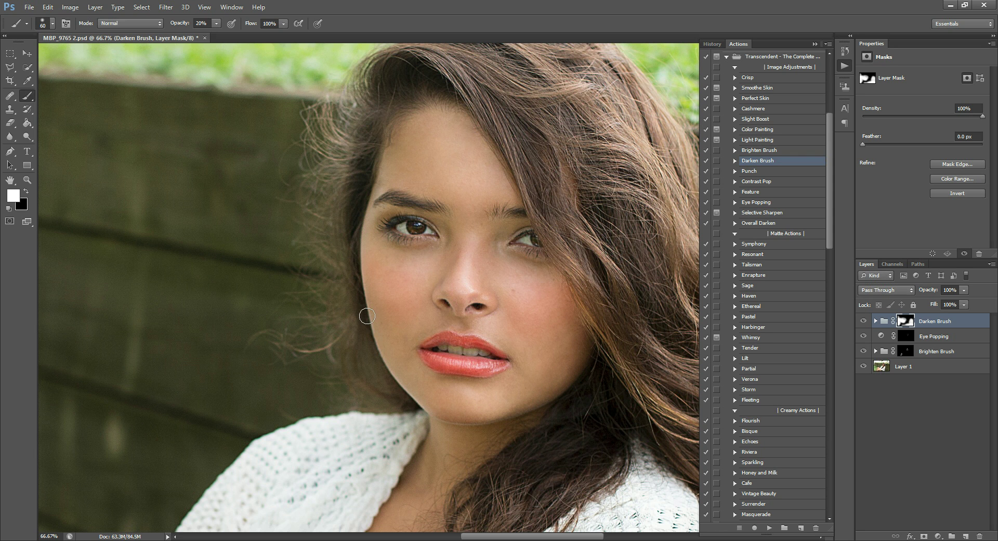
pyautogui.press(']')
pyautogui.press(']')
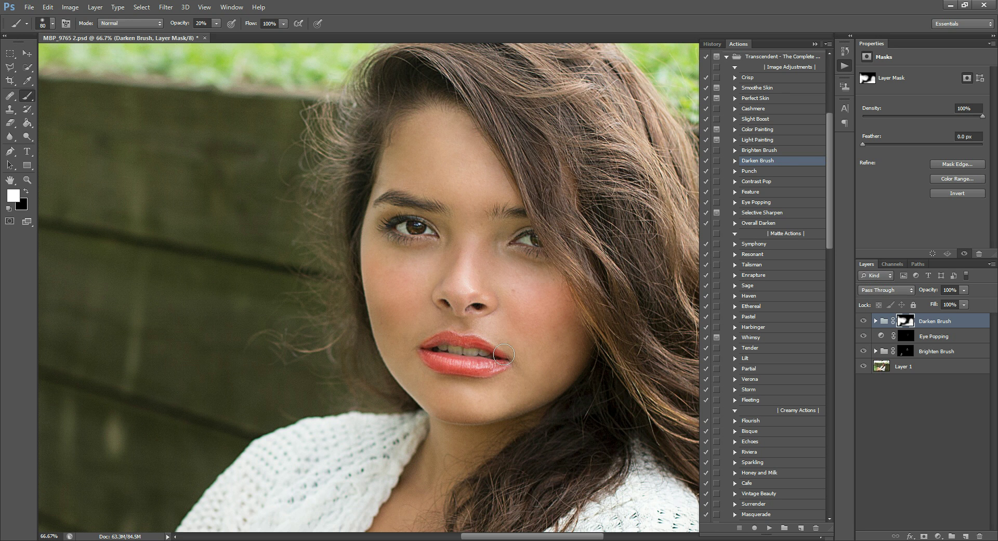
pyautogui.scroll(-3, 489, 372)
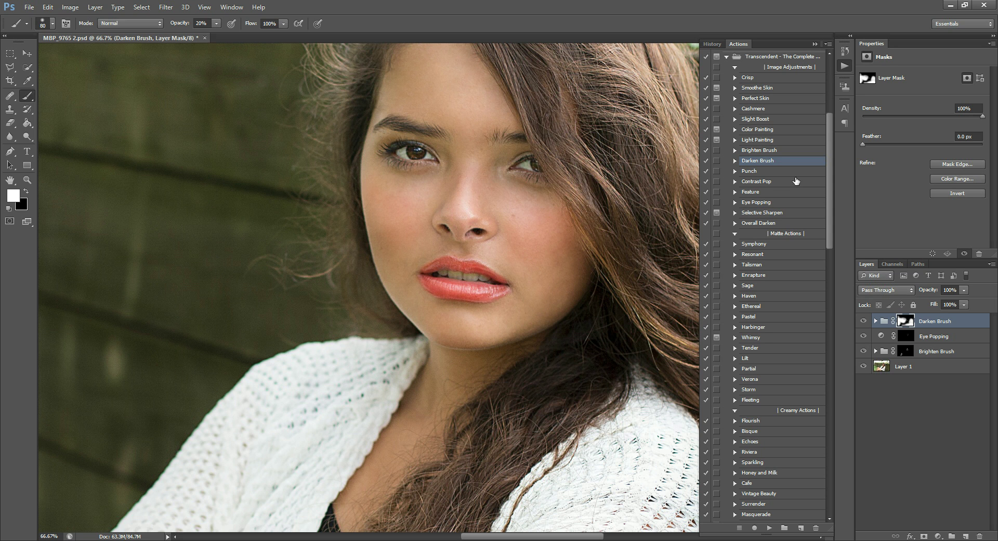
# Run the Cashmere action above the Darken Brush group and invert its mask to black.
pyautogui.click(762, 109)
pyautogui.click(769, 527)
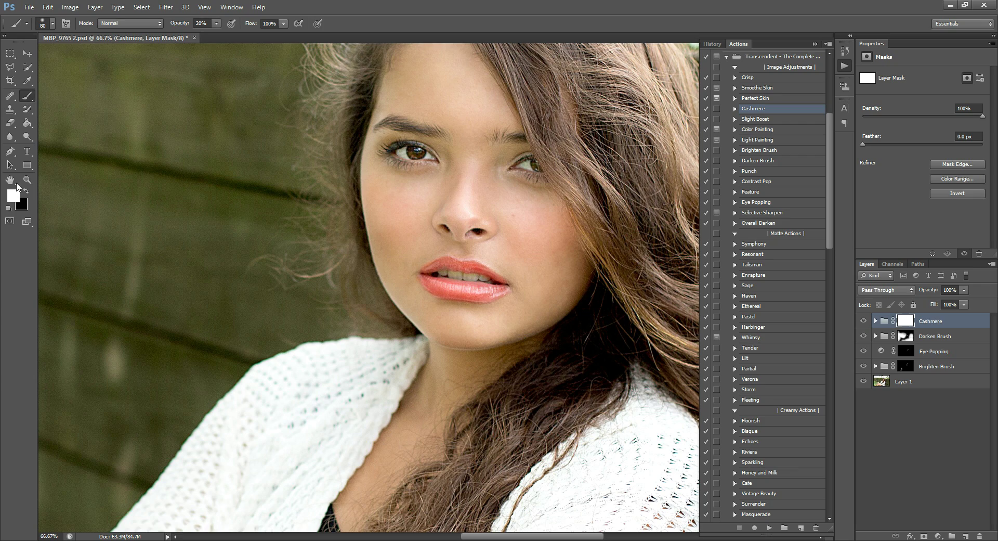
pyautogui.press('z')
pyautogui.keyDown('alt'); pyautogui.click(314, 231); pyautogui.keyUp('alt')
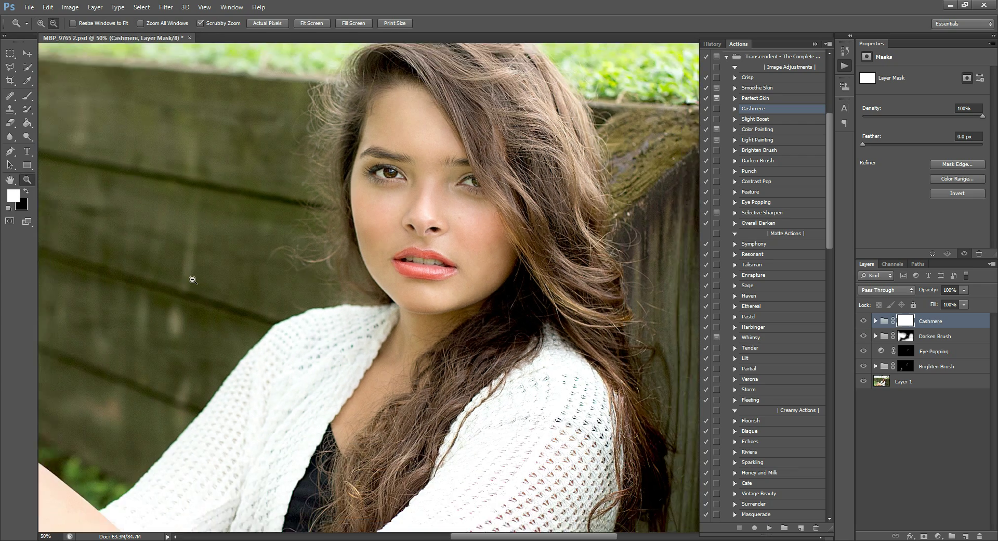
pyautogui.keyDown('alt'); pyautogui.click(192, 279); pyautogui.keyUp('alt')
pyautogui.keyDown('alt'); pyautogui.click(194, 216); pyautogui.keyUp('alt')
pyautogui.keyDown('alt'); pyautogui.click(193, 216); pyautogui.keyUp('alt')
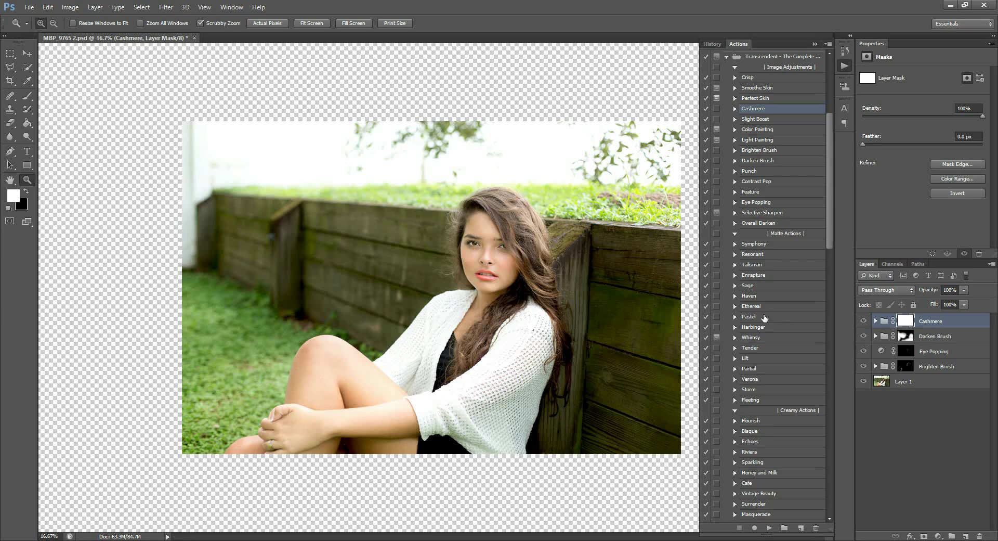
pyautogui.hotkey('ctrl', 'i')
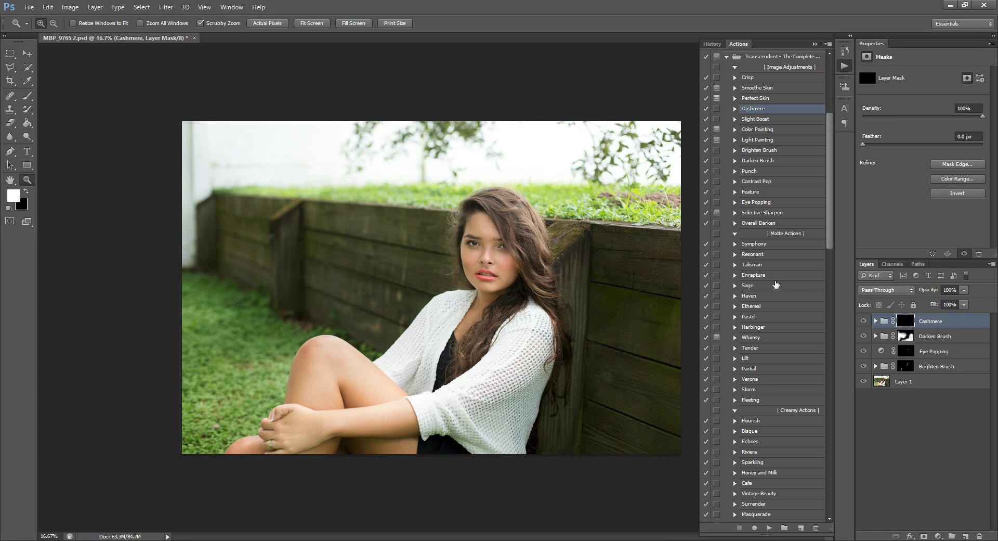
# Paint white on the Cashmere mask over the woman's hair and cardigan with an enlarged brush at 40% opacity.
pyautogui.press('b')
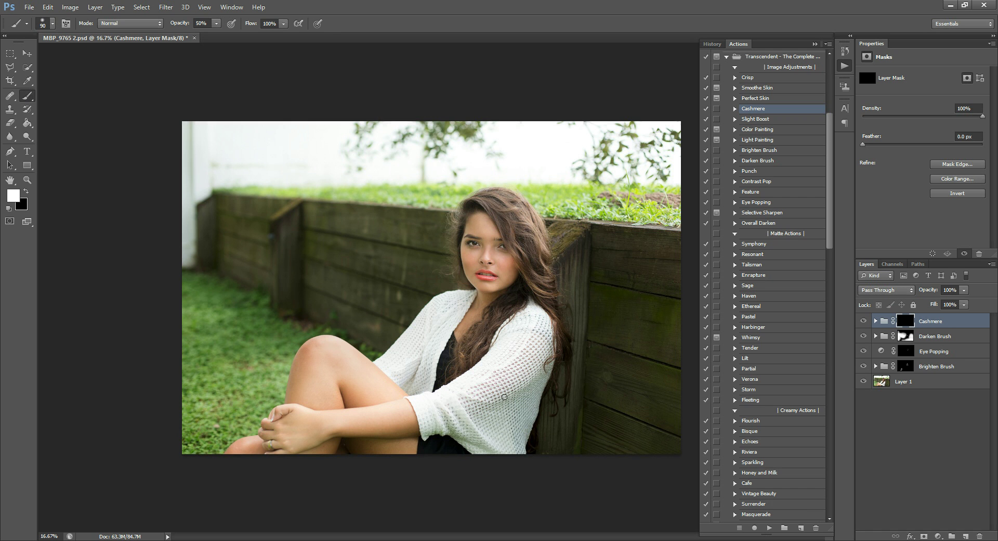
pyautogui.press(']')
pyautogui.press(']')
pyautogui.press(']')
pyautogui.press(']')
pyautogui.press(']')
pyautogui.press(']')
pyautogui.press(']')
pyautogui.press(']')
pyautogui.press(']')
pyautogui.press(']')
pyautogui.press('4')
pyautogui.moveTo(502, 279); pyautogui.dragTo(463, 317)
pyautogui.moveTo(449, 363)
pyautogui.mouseDown()
pyautogui.moveTo(479, 351)
pyautogui.moveTo(458, 325)
pyautogui.mouseUp()
# Paint white on the Cashmere mask over the foliage and grass behind the wall at 40% opacity, and reduce the brush to 70 px.
pyautogui.moveTo(442, 172); pyautogui.dragTo(412, 185)
pyautogui.press(']')
pyautogui.press(']')
pyautogui.moveTo(602, 192)
pyautogui.mouseDown()
pyautogui.moveTo(619, 219)
pyautogui.moveTo(655, 208)
pyautogui.moveTo(559, 186)
pyautogui.mouseUp()
pyautogui.moveTo(356, 192)
pyautogui.mouseDown()
pyautogui.moveTo(345, 172)
pyautogui.moveTo(410, 170)
pyautogui.mouseUp()
pyautogui.press(']')
pyautogui.press('[')
pyautogui.press('[')
pyautogui.press('[')
pyautogui.press('[')
pyautogui.press('[')
pyautogui.press('[')
pyautogui.press('[')
pyautogui.press('[')
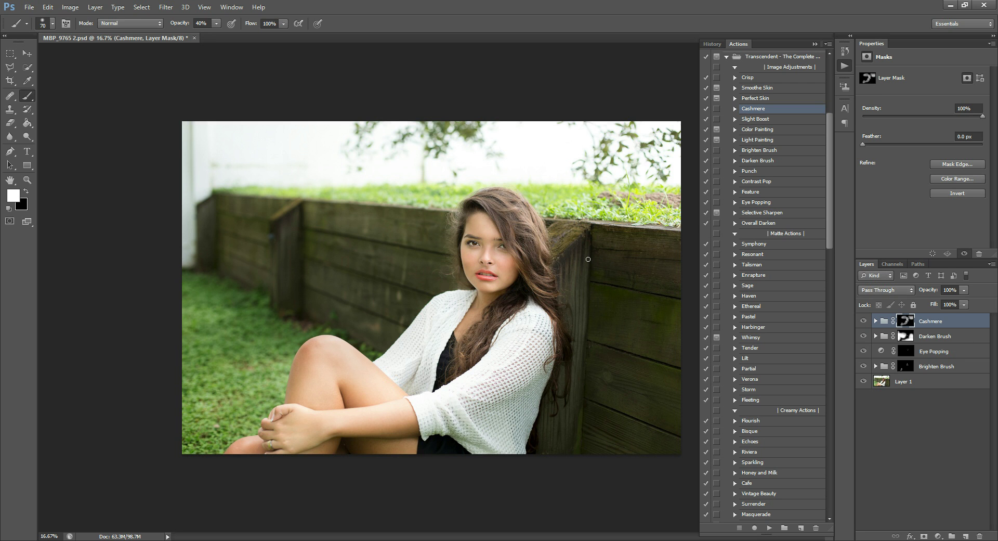
# Run the Light Painting action to the end to add its masked group above the Cashmere group.
pyautogui.click(755, 140)
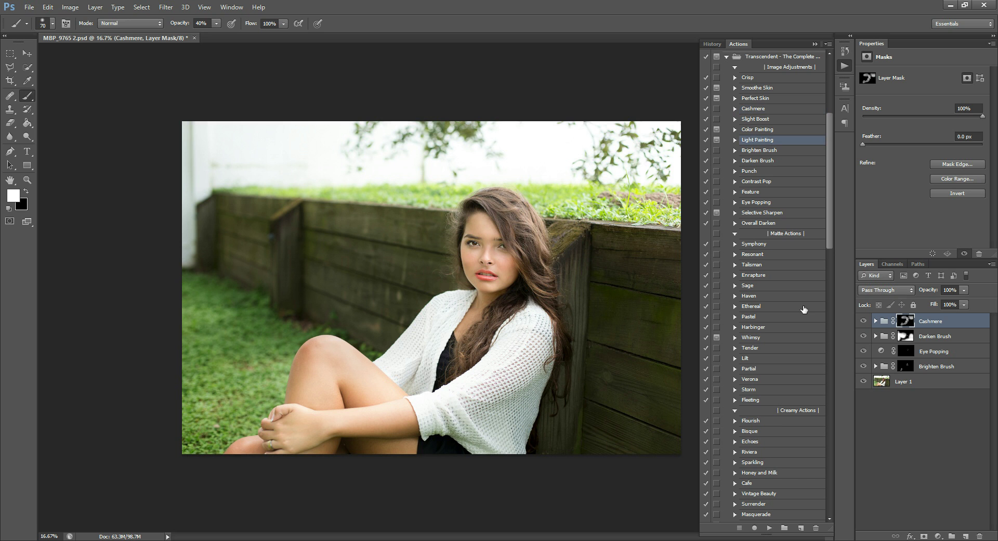
pyautogui.click(769, 527)
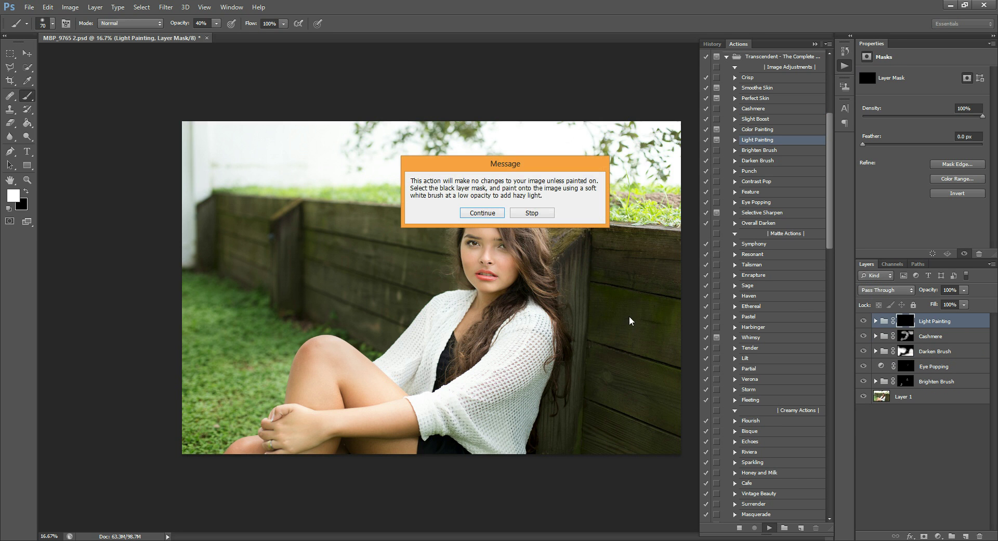
pyautogui.click(483, 213)
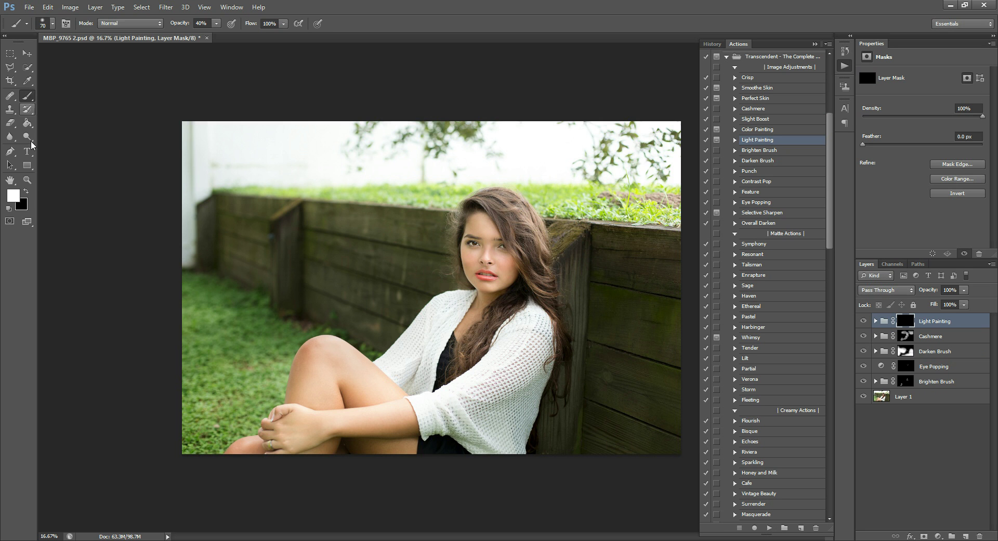
# Paint white on the Light Painting mask over the sky, foliage and wall's upper edge with an 1100 px brush at 40% opacity.
pyautogui.press(']')
pyautogui.press(']')
pyautogui.press(']')
pyautogui.press(']')
pyautogui.press(']')
pyautogui.press(']')
pyautogui.press(']')
pyautogui.press(']')
pyautogui.press(']')
pyautogui.press(']')
pyautogui.press(']')
pyautogui.press(']')
pyautogui.press('6')
pyautogui.moveTo(375, 211)
pyautogui.mouseDown()
pyautogui.moveTo(421, 208)
pyautogui.moveTo(380, 201)
pyautogui.moveTo(439, 210)
pyautogui.moveTo(291, 197)
pyautogui.mouseUp()
pyautogui.hotkey('ctrl', 'z')
pyautogui.press(']')
pyautogui.press(']')
pyautogui.press(']')
pyautogui.press('4')
pyautogui.moveTo(393, 210)
pyautogui.mouseDown()
pyautogui.moveTo(427, 207)
pyautogui.moveTo(393, 197)
pyautogui.moveTo(383, 211)
pyautogui.moveTo(281, 191)
pyautogui.moveTo(314, 173)
pyautogui.moveTo(598, 177)
pyautogui.moveTo(528, 161)
pyautogui.moveTo(573, 169)
pyautogui.moveTo(500, 142)
pyautogui.moveTo(555, 172)
pyautogui.moveTo(571, 212)
pyautogui.moveTo(536, 166)
pyautogui.moveTo(572, 166)
pyautogui.moveTo(621, 203)
pyautogui.moveTo(650, 199)
pyautogui.moveTo(661, 212)
pyautogui.moveTo(652, 144)
pyautogui.moveTo(636, 129)
pyautogui.moveTo(624, 133)
pyautogui.moveTo(624, 215)
pyautogui.moveTo(582, 211)
pyautogui.moveTo(661, 223)
pyautogui.moveTo(617, 222)
pyautogui.moveTo(661, 161)
pyautogui.moveTo(605, 125)
pyautogui.moveTo(534, 120)
pyautogui.moveTo(443, 95)
pyautogui.moveTo(541, 73)
pyautogui.moveTo(508, 201)
pyautogui.moveTo(426, 210)
pyautogui.moveTo(374, 153)
pyautogui.moveTo(525, 124)
pyautogui.moveTo(512, 137)
pyautogui.moveTo(572, 156)
pyautogui.mouseUp()
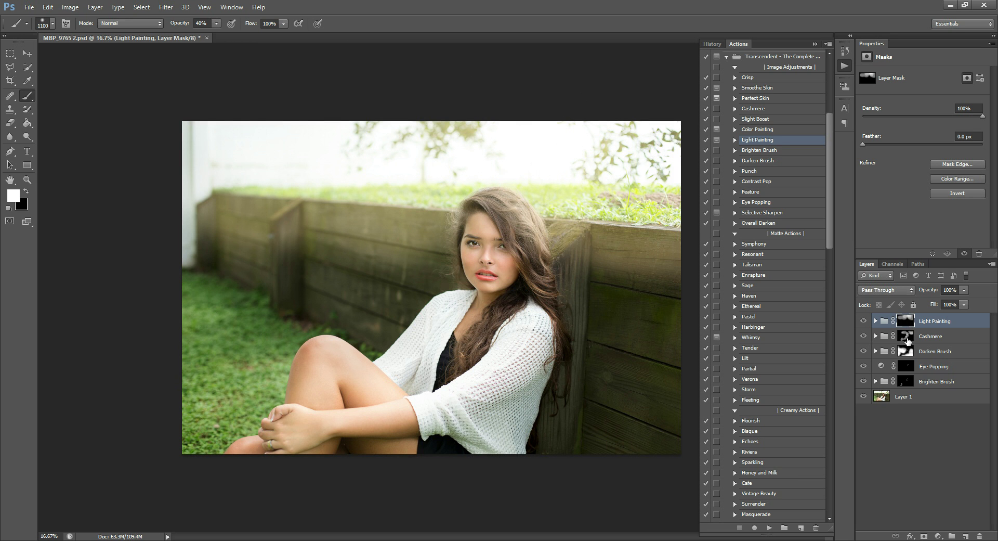
# Touch up the Cashmere mask with the 1100 px white brush at 40% opacity.
pyautogui.click(908, 335)
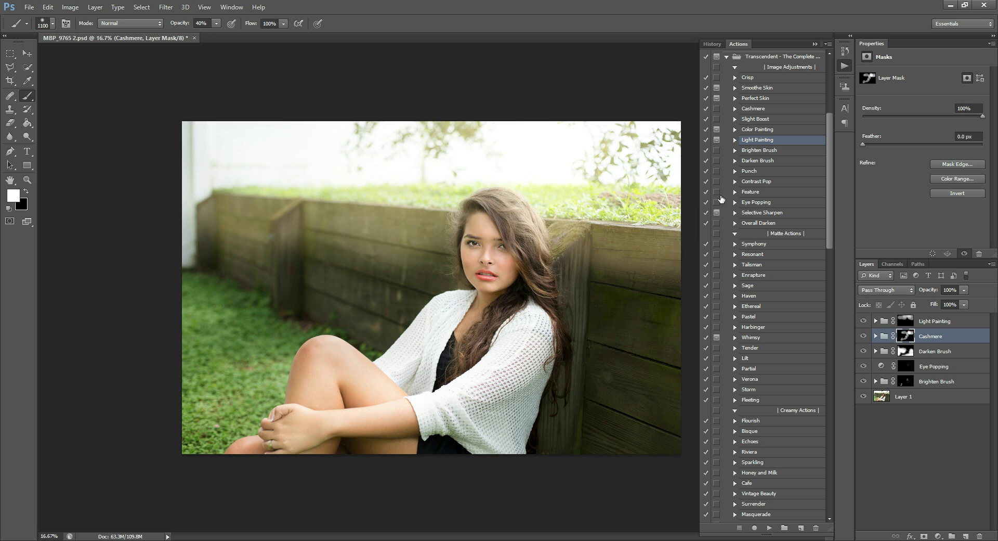
# Run the Resonant action to add its masked group above the Light Painting group.
pyautogui.click(952, 323)
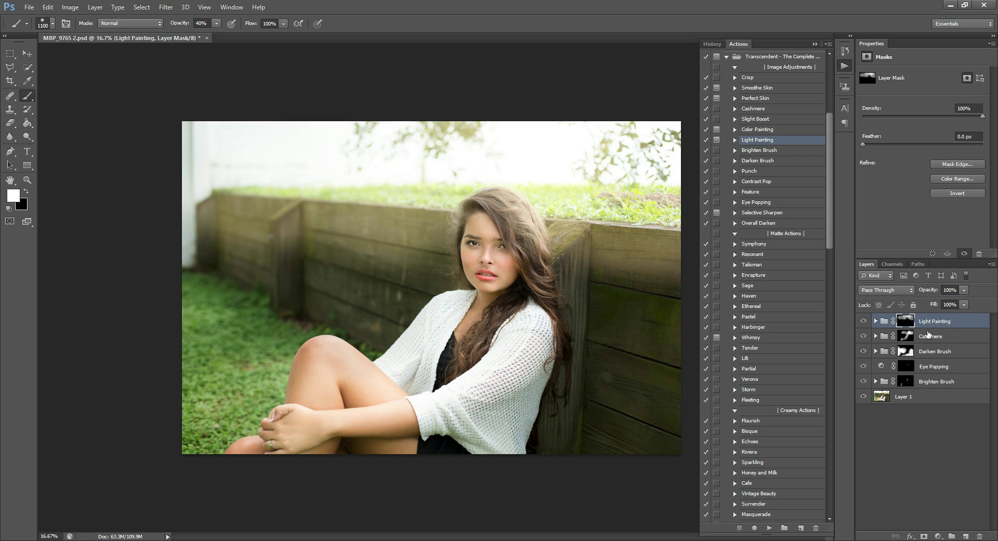
pyautogui.click(759, 254)
pyautogui.click(768, 528)
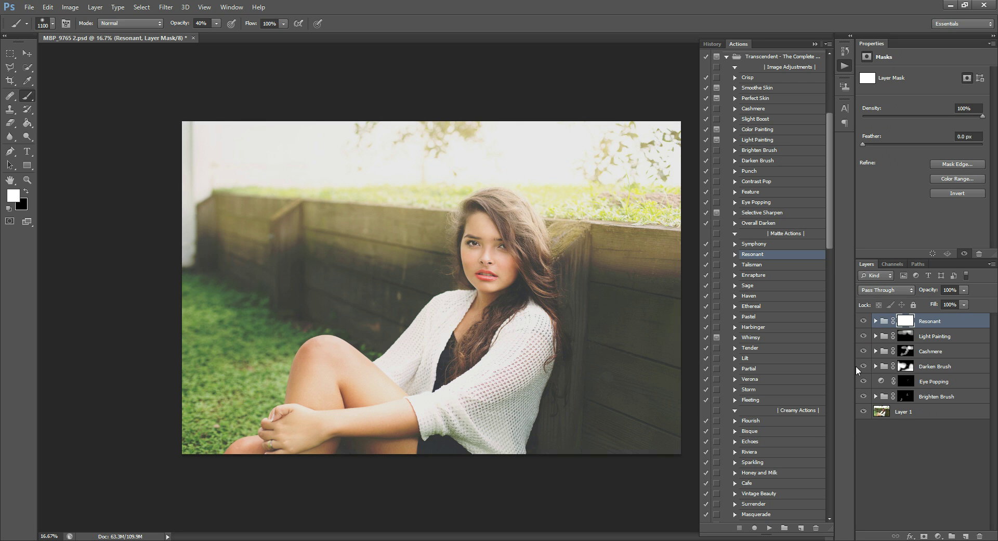
# Lower the Resonant group's opacity to about 67% and the Light Painting group's opacity to 55%.
pyautogui.click(964, 291)
pyautogui.moveTo(950, 301); pyautogui.dragTo(949, 301)
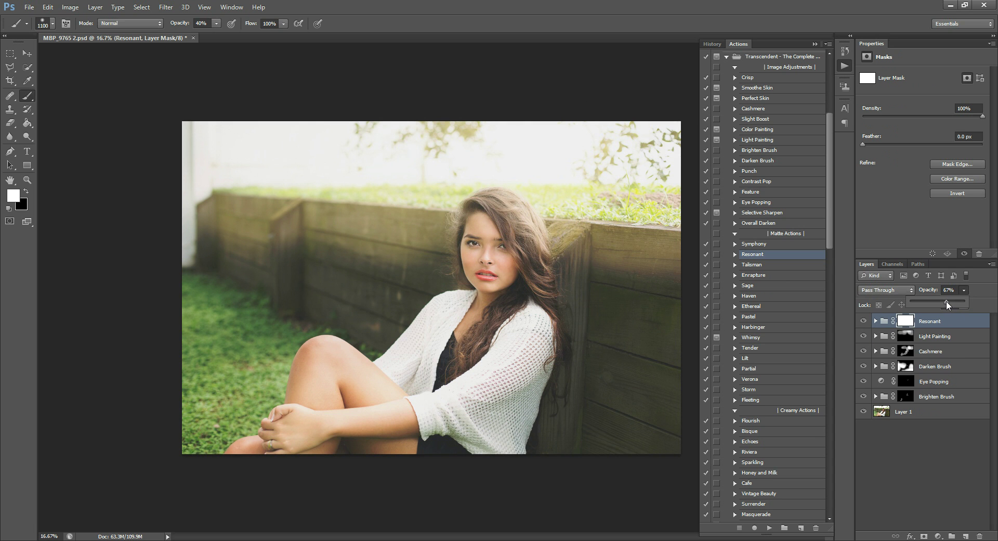
pyautogui.moveTo(946, 301); pyautogui.dragTo(945, 301)
pyautogui.click(944, 337)
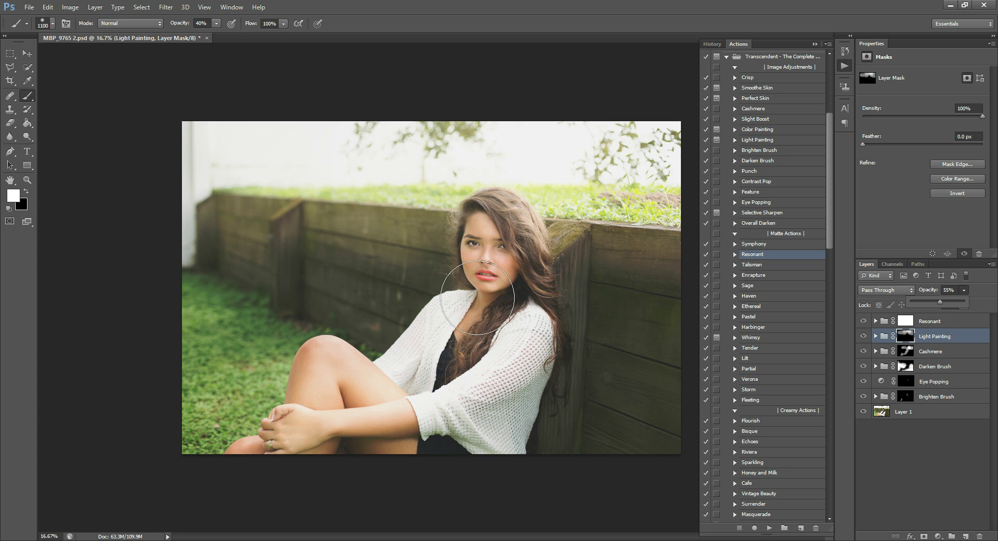
# Run the Jabber toning action above the Resonant group and invert its mask to black.
pyautogui.scroll(-1, 770, 359)
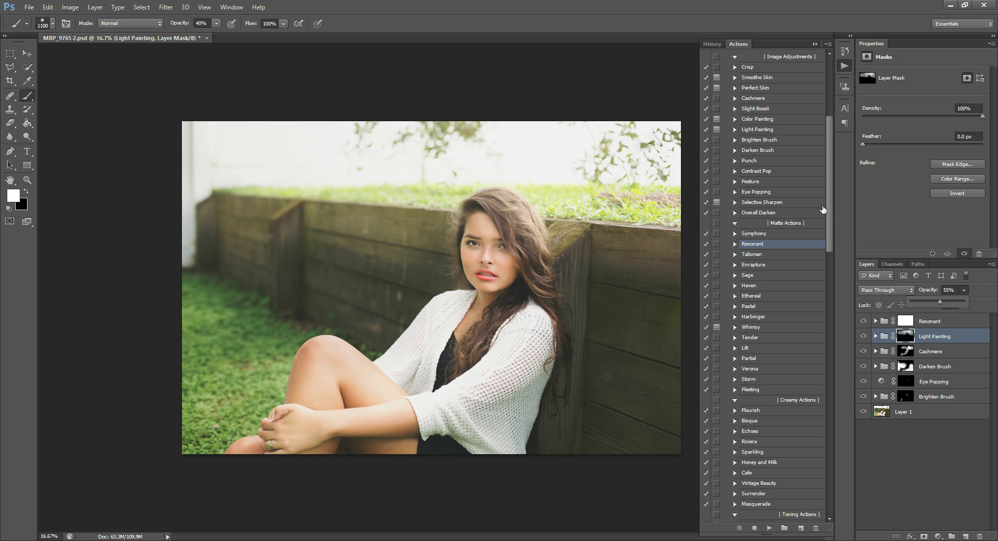
pyautogui.moveTo(830, 214); pyautogui.dragTo(799, 278)
pyautogui.click(760, 272)
pyautogui.click(770, 528)
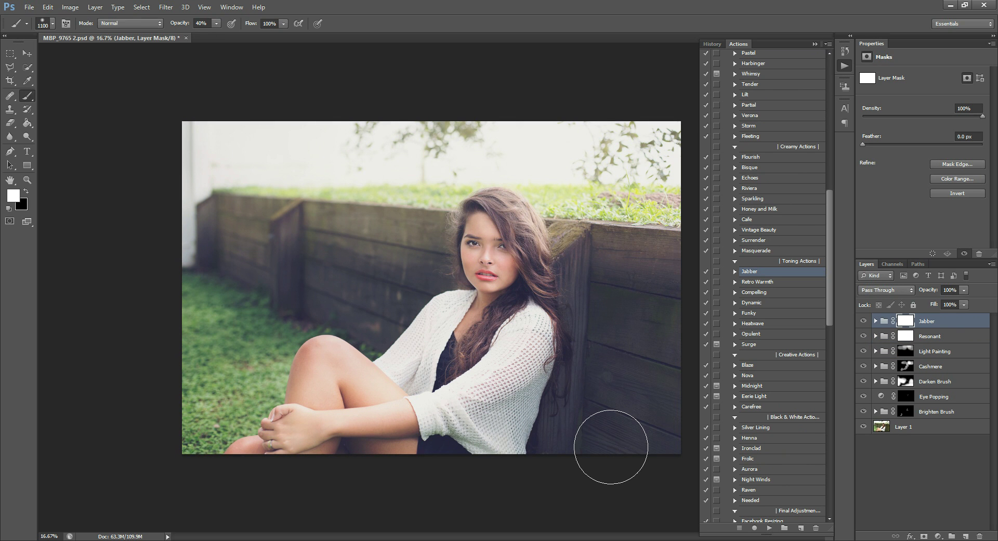
pyautogui.hotkey('ctrl', 'i')
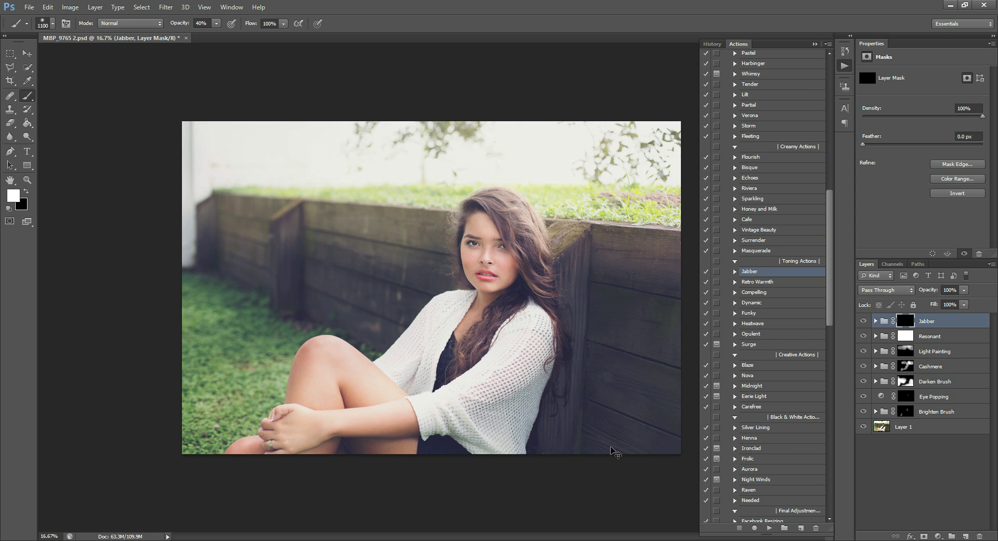
# Paint the Jabber mask over the face with a small white brush of 100 to 175 px at 10% opacity.
pyautogui.press('[')
pyautogui.press('[')
pyautogui.click(26, 179)
pyautogui.click(497, 262)
pyautogui.click(485, 256)
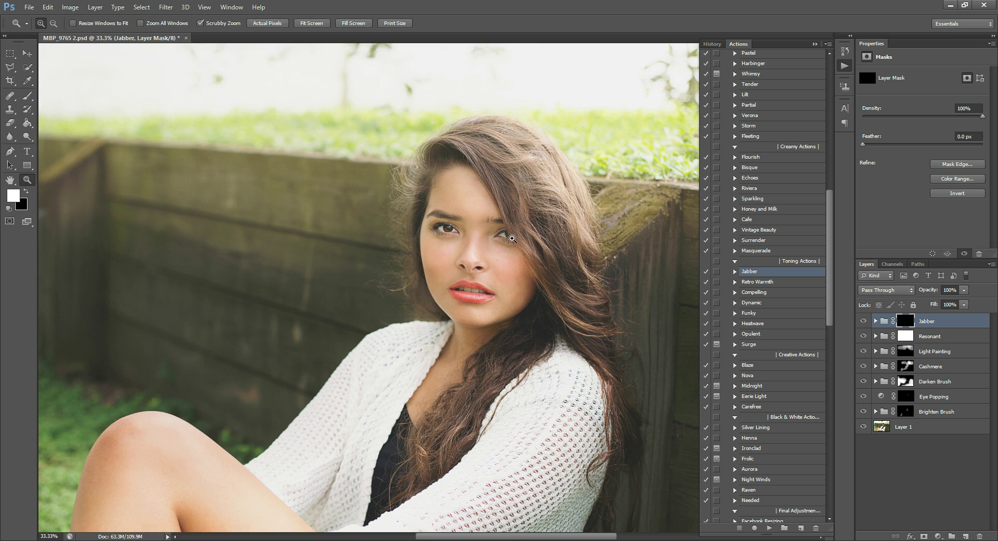
pyautogui.click(444, 254)
pyautogui.click(29, 99)
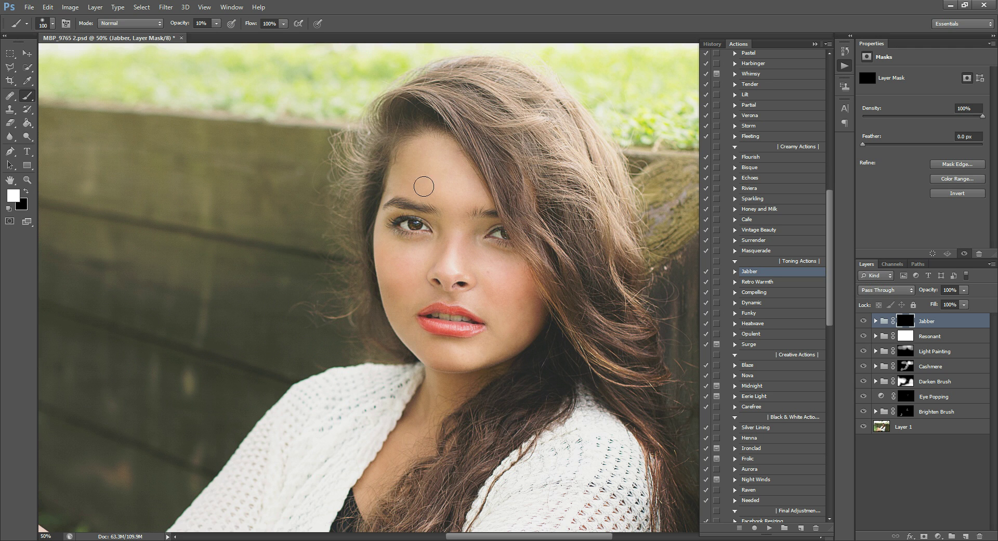
pyautogui.scroll(-2, 424, 324)
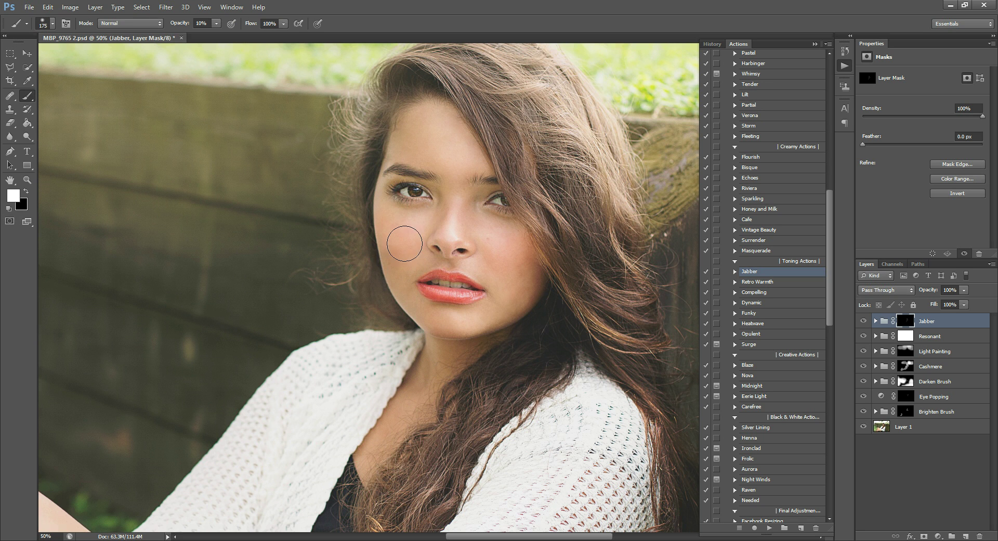
# Paint the Jabber mask over the hands, forearm and legs with a 200 to 300 px white brush at 10% opacity.
pyautogui.click(27, 180)
pyautogui.keyDown('alt'); pyautogui.click(195, 324); pyautogui.keyUp('alt')
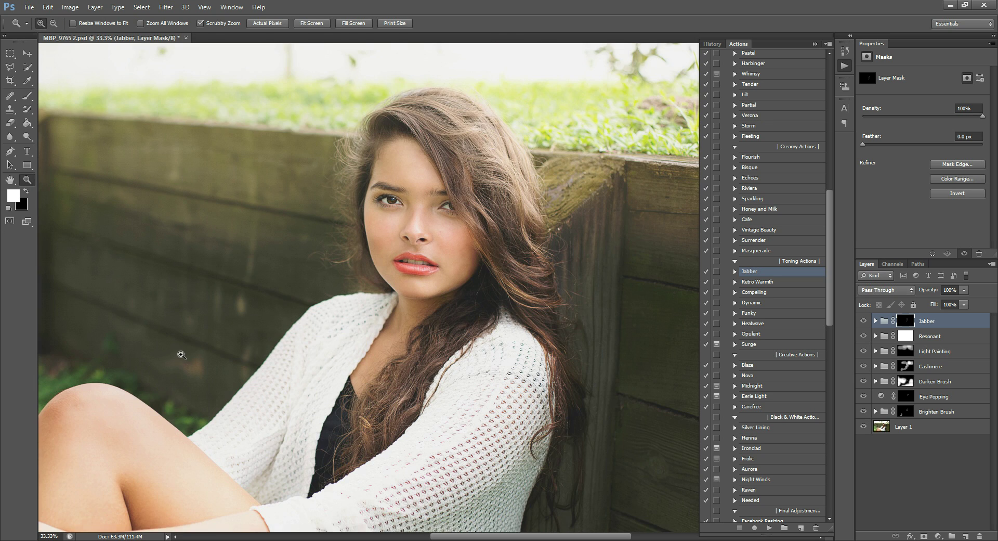
pyautogui.scroll(-6, 195, 324)
pyautogui.hscroll(-10, 58, 162)
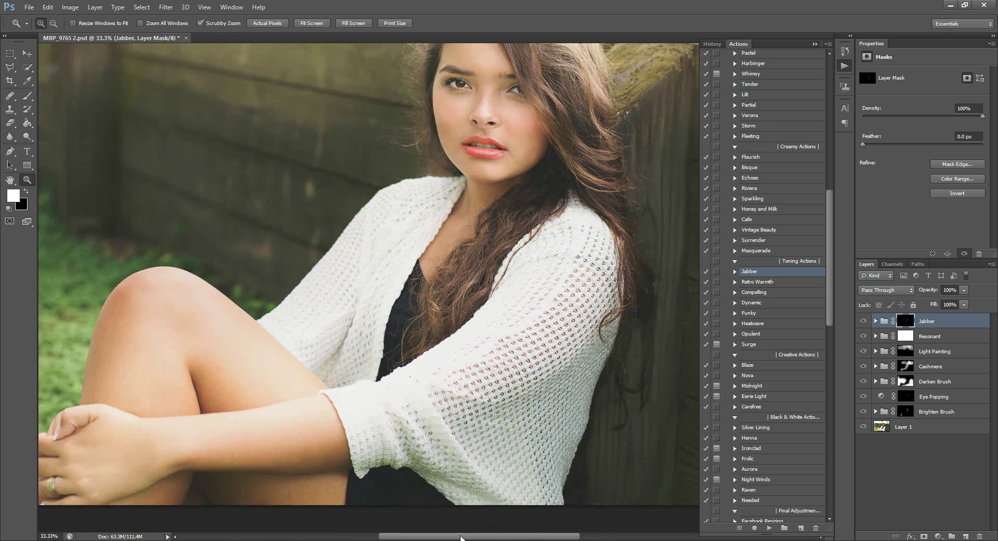
pyautogui.click(28, 95)
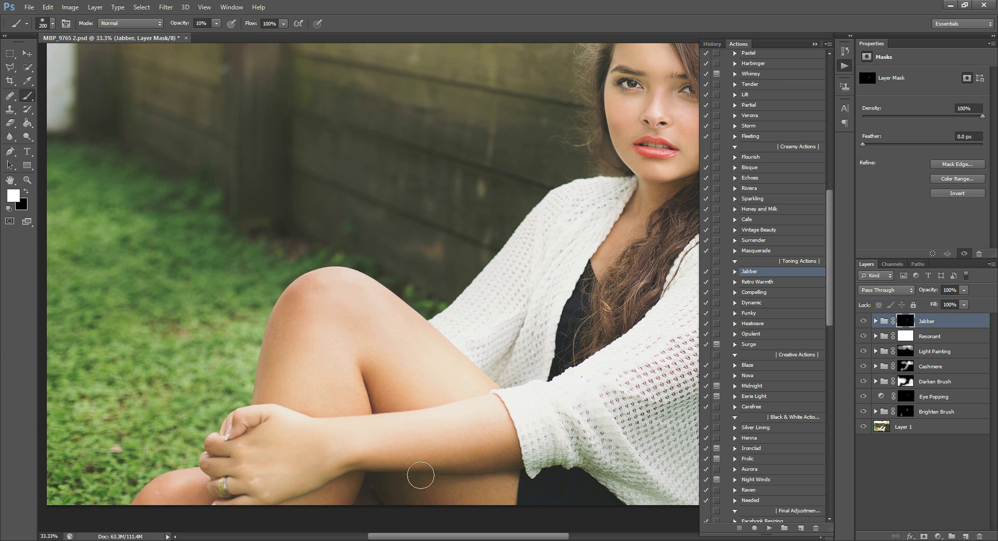
pyautogui.moveTo(260, 416)
pyautogui.mouseDown()
pyautogui.moveTo(408, 441)
pyautogui.moveTo(443, 437)
pyautogui.moveTo(505, 484)
pyautogui.mouseUp()
pyautogui.moveTo(478, 434)
pyautogui.mouseDown()
pyautogui.moveTo(447, 447)
pyautogui.moveTo(473, 449)
pyautogui.mouseUp()
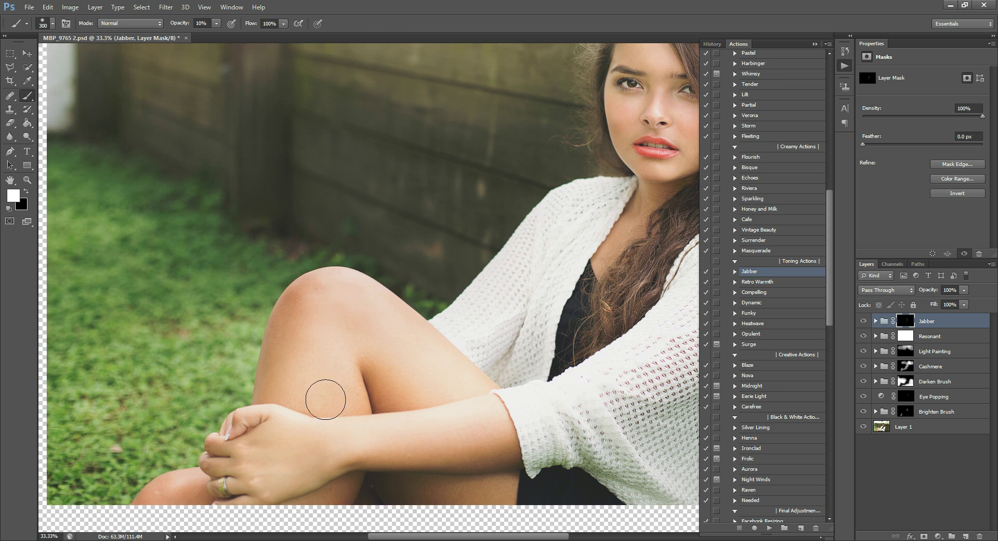
pyautogui.moveTo(289, 330)
pyautogui.mouseDown()
pyautogui.moveTo(291, 368)
pyautogui.moveTo(429, 391)
pyautogui.moveTo(474, 445)
pyautogui.moveTo(475, 501)
pyautogui.moveTo(333, 483)
pyautogui.moveTo(264, 498)
pyautogui.mouseUp()
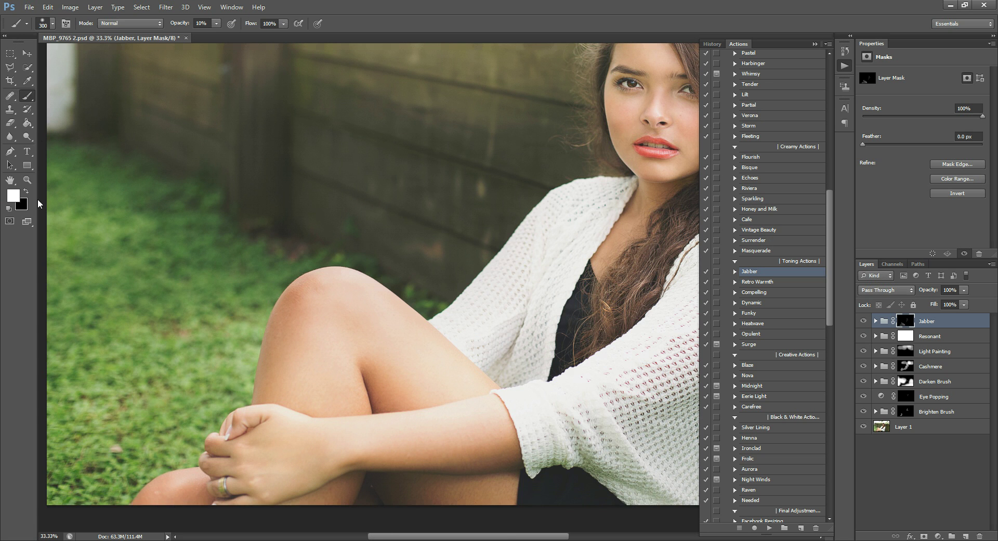
# Paint the Jabber mask over the wooden wall and surroundings with a 900 px white brush at 40% and 20% opacity.
pyautogui.click(27, 181)
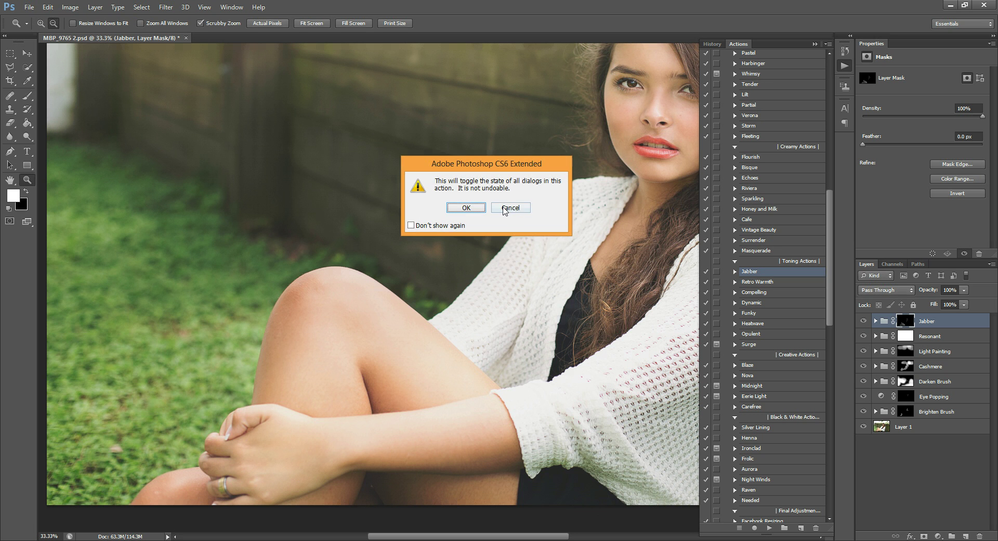
pyautogui.click(507, 208)
pyautogui.keyDown('alt'); pyautogui.click(443, 260); pyautogui.keyUp('alt')
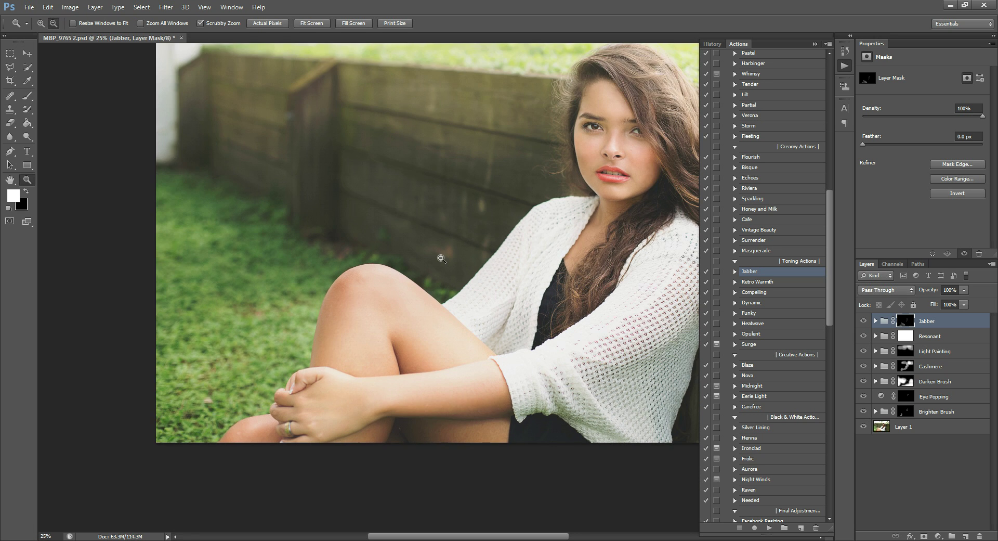
pyautogui.keyDown('alt'); pyautogui.click(441, 257); pyautogui.keyUp('alt')
pyautogui.click(28, 96)
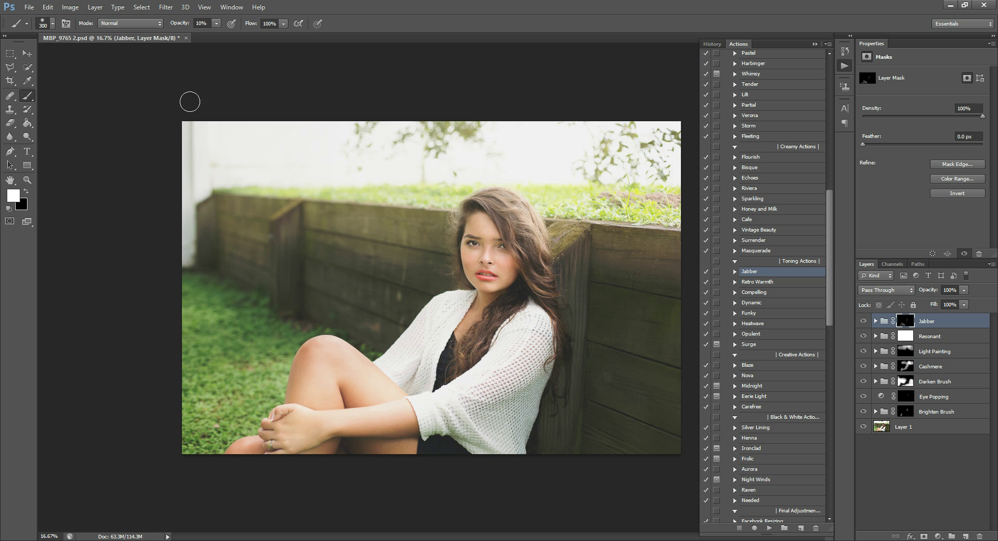
pyautogui.press(']')
pyautogui.press(']')
pyautogui.press(']')
pyautogui.press(']')
pyautogui.press(']')
pyautogui.moveTo(307, 246)
pyautogui.mouseDown()
pyautogui.moveTo(413, 290)
pyautogui.moveTo(361, 281)
pyautogui.moveTo(569, 406)
pyautogui.moveTo(550, 421)
pyautogui.moveTo(561, 419)
pyautogui.mouseUp()
pyautogui.moveTo(634, 442); pyautogui.dragTo(661, 429)
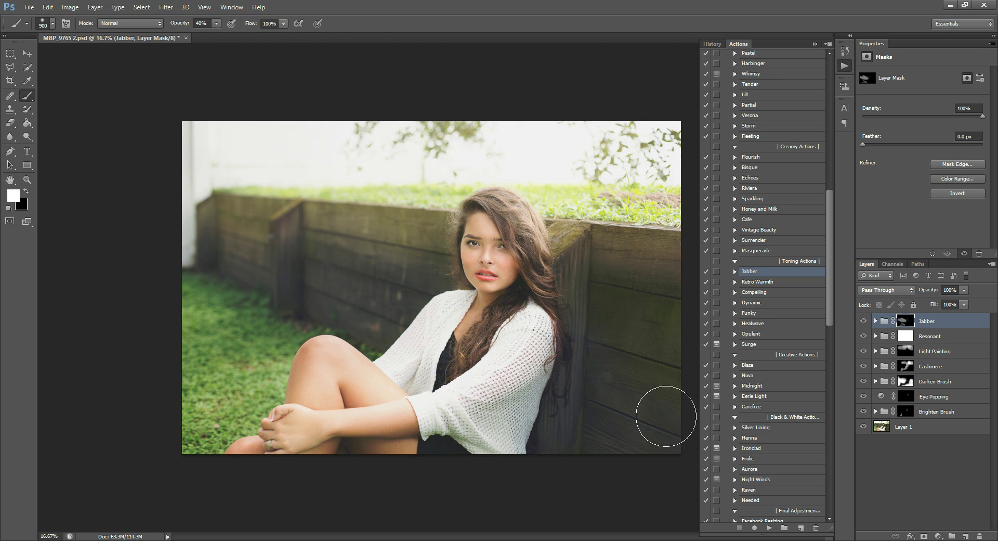
pyautogui.press('2')
pyautogui.moveTo(646, 378)
pyautogui.mouseDown()
pyautogui.moveTo(669, 420)
pyautogui.moveTo(593, 314)
pyautogui.moveTo(221, 263)
pyautogui.mouseUp()
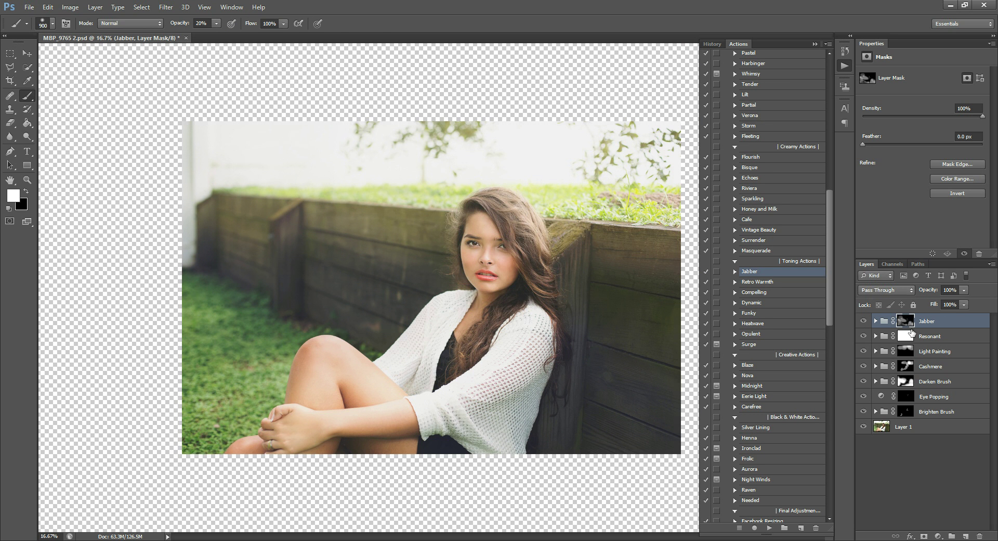
# Run the Storm matte action above the Jabber group and invert its mask to black.
pyautogui.scroll(2, 751, 304)
pyautogui.click(758, 232)
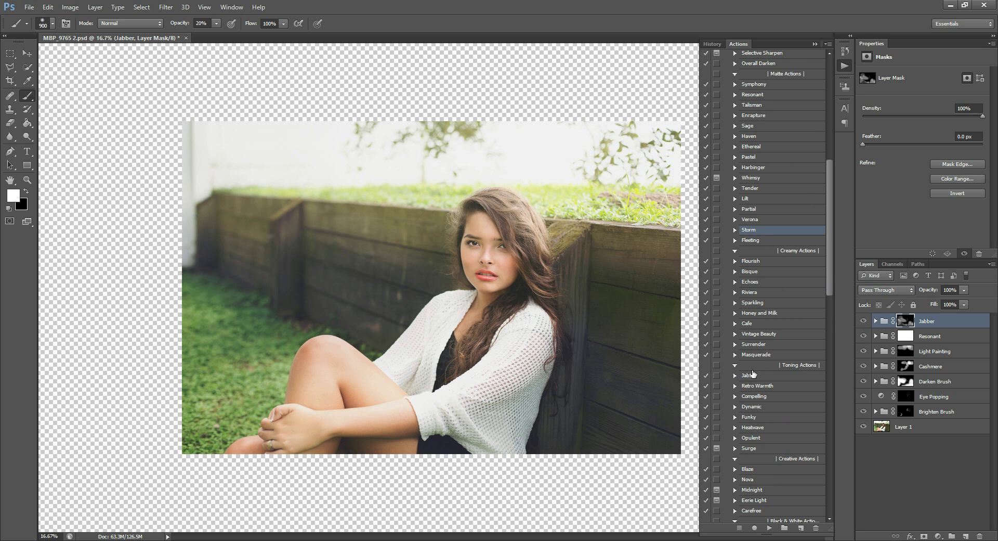
pyautogui.click(771, 528)
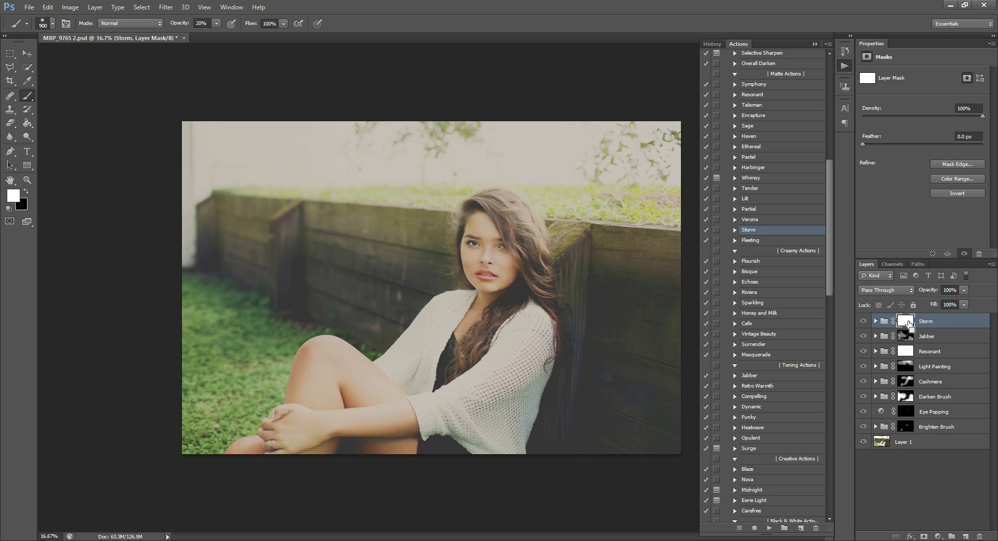
pyautogui.hotkey('ctrl', 'i')
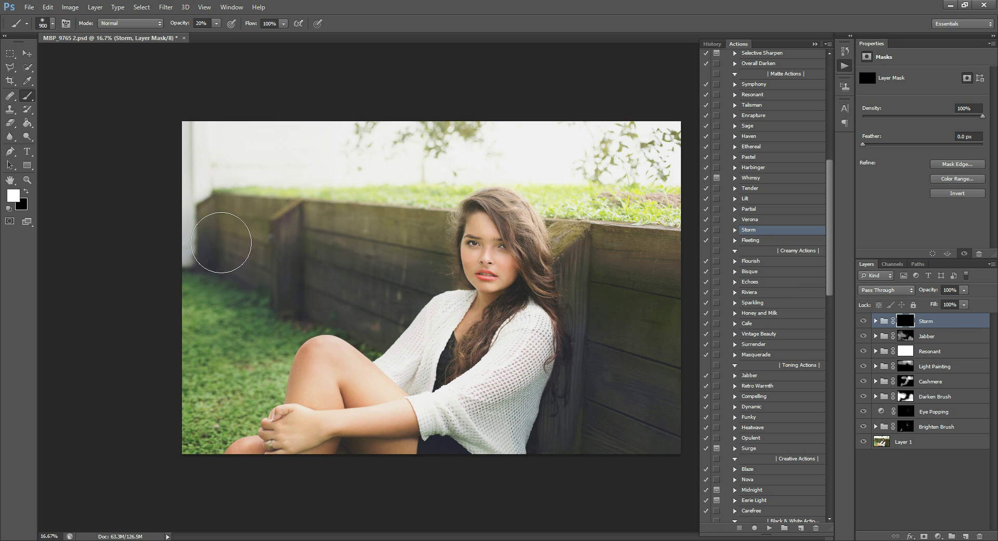
# Paint the Storm mask over the bright background above the wall with a 1300 px white brush at 40% opacity.
pyautogui.press(']')
pyautogui.press(']')
pyautogui.press(']')
pyautogui.press(']')
pyautogui.press('7')
pyautogui.moveTo(214, 142)
pyautogui.mouseDown()
pyautogui.moveTo(310, 155)
pyautogui.moveTo(172, 164)
pyautogui.moveTo(326, 167)
pyautogui.mouseUp()
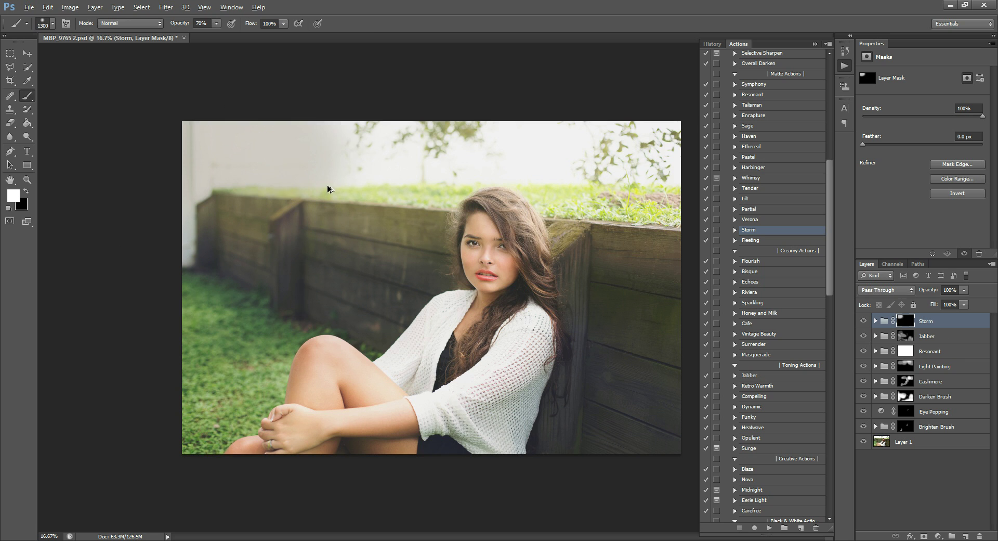
pyautogui.hotkey('ctrl', 'z')
pyautogui.press('4')
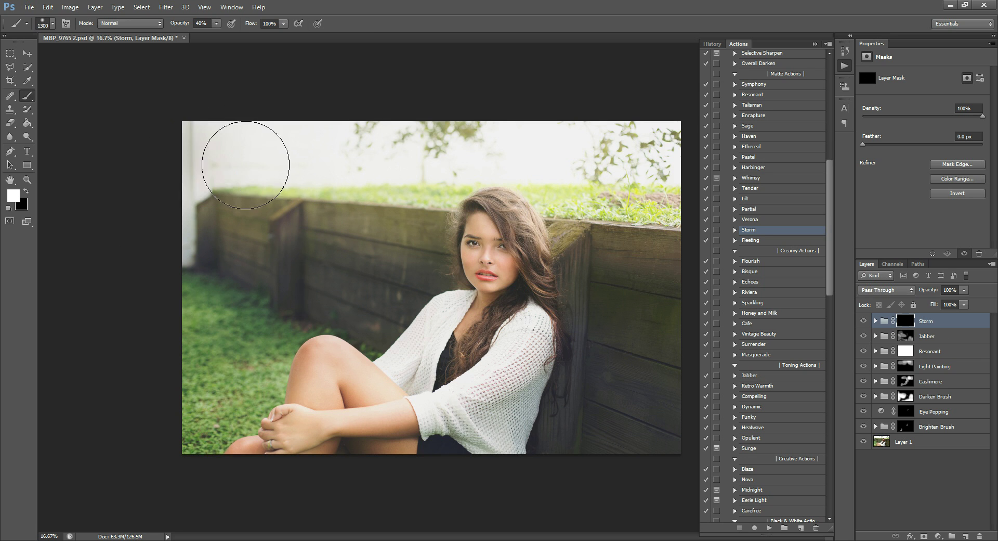
pyautogui.moveTo(344, 161)
pyautogui.mouseDown()
pyautogui.moveTo(436, 131)
pyautogui.moveTo(444, 144)
pyautogui.moveTo(401, 179)
pyautogui.moveTo(417, 181)
pyautogui.moveTo(403, 200)
pyautogui.moveTo(478, 140)
pyautogui.moveTo(649, 134)
pyautogui.moveTo(557, 110)
pyautogui.moveTo(578, 176)
pyautogui.moveTo(648, 158)
pyautogui.moveTo(530, 101)
pyautogui.moveTo(541, 175)
pyautogui.moveTo(648, 209)
pyautogui.moveTo(669, 201)
pyautogui.moveTo(612, 125)
pyautogui.moveTo(511, 161)
pyautogui.moveTo(548, 150)
pyautogui.moveTo(572, 125)
pyautogui.moveTo(547, 134)
pyautogui.moveTo(559, 155)
pyautogui.moveTo(519, 151)
pyautogui.moveTo(630, 164)
pyautogui.moveTo(629, 126)
pyautogui.moveTo(638, 169)
pyautogui.moveTo(563, 172)
pyautogui.moveTo(650, 194)
pyautogui.moveTo(514, 185)
pyautogui.moveTo(675, 206)
pyautogui.moveTo(605, 170)
pyautogui.moveTo(566, 166)
pyautogui.moveTo(630, 167)
pyautogui.moveTo(637, 247)
pyautogui.moveTo(568, 244)
pyautogui.moveTo(599, 255)
pyautogui.moveTo(230, 246)
pyautogui.moveTo(265, 216)
pyautogui.moveTo(304, 220)
pyautogui.mouseUp()
pyautogui.press('2')
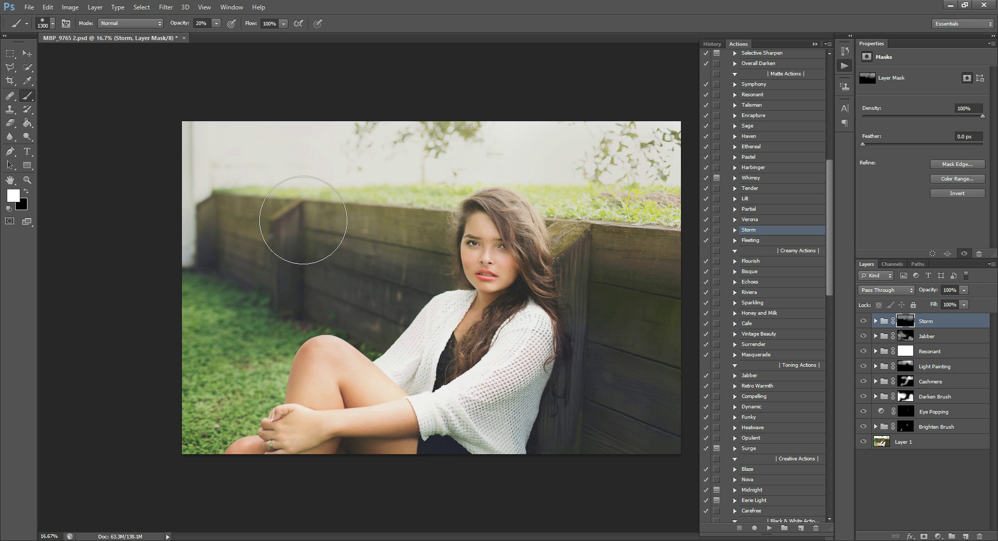
# Paint the Storm mask around the lower part of the photo with a 1600 px white brush at 70% opacity.
pyautogui.press('7')
pyautogui.press(']')
pyautogui.press(']')
pyautogui.press(']')
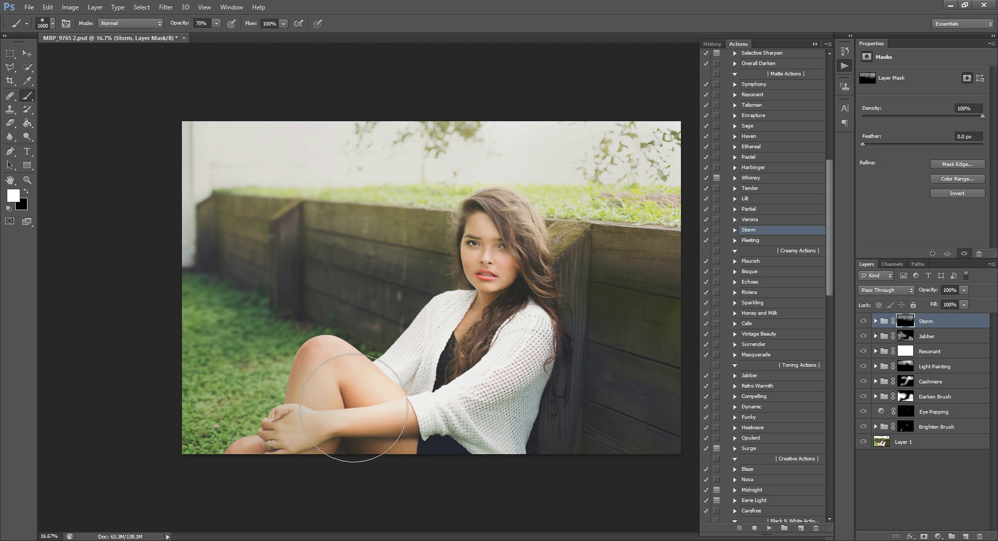
pyautogui.moveTo(566, 485)
pyautogui.mouseDown()
pyautogui.moveTo(575, 397)
pyautogui.moveTo(597, 379)
pyautogui.moveTo(567, 390)
pyautogui.mouseUp()
# Extend the Storm mask over the cardigan and the wall behind her with a 1000 px white brush at 30% opacity.
pyautogui.press('3')
pyautogui.press('[')
pyautogui.press('[')
pyautogui.press('[')
pyautogui.press('[')
pyautogui.press('[')
pyautogui.press('[')
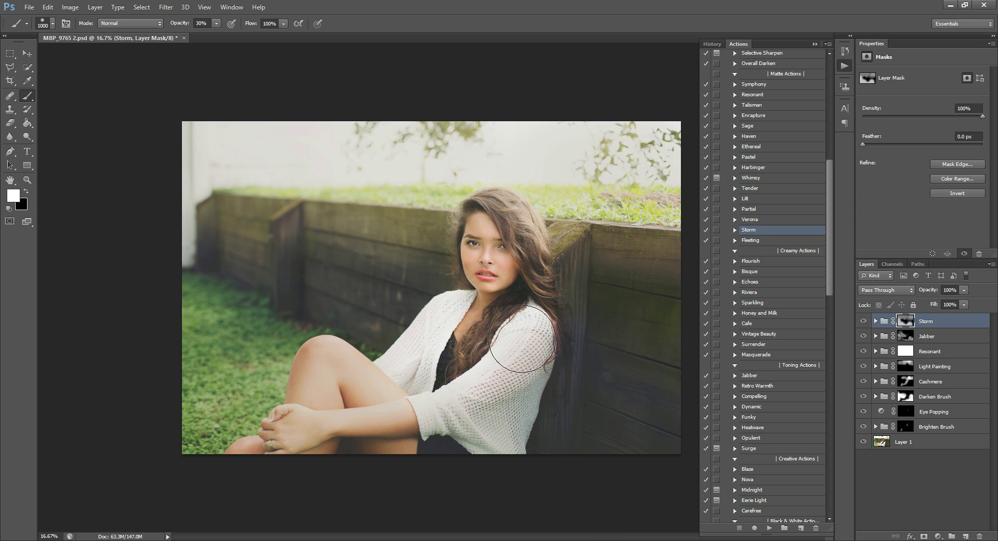
pyautogui.moveTo(528, 365)
pyautogui.mouseDown()
pyautogui.moveTo(312, 261)
pyautogui.moveTo(251, 263)
pyautogui.moveTo(229, 315)
pyautogui.moveTo(216, 245)
pyautogui.moveTo(360, 284)
pyautogui.moveTo(353, 261)
pyautogui.moveTo(390, 324)
pyautogui.moveTo(415, 308)
pyautogui.moveTo(528, 363)
pyautogui.moveTo(640, 449)
pyautogui.moveTo(652, 314)
pyautogui.moveTo(615, 323)
pyautogui.moveTo(646, 305)
pyautogui.moveTo(617, 246)
pyautogui.moveTo(418, 301)
pyautogui.moveTo(254, 262)
pyautogui.moveTo(463, 341)
pyautogui.moveTo(292, 285)
pyautogui.moveTo(694, 317)
pyautogui.mouseUp()
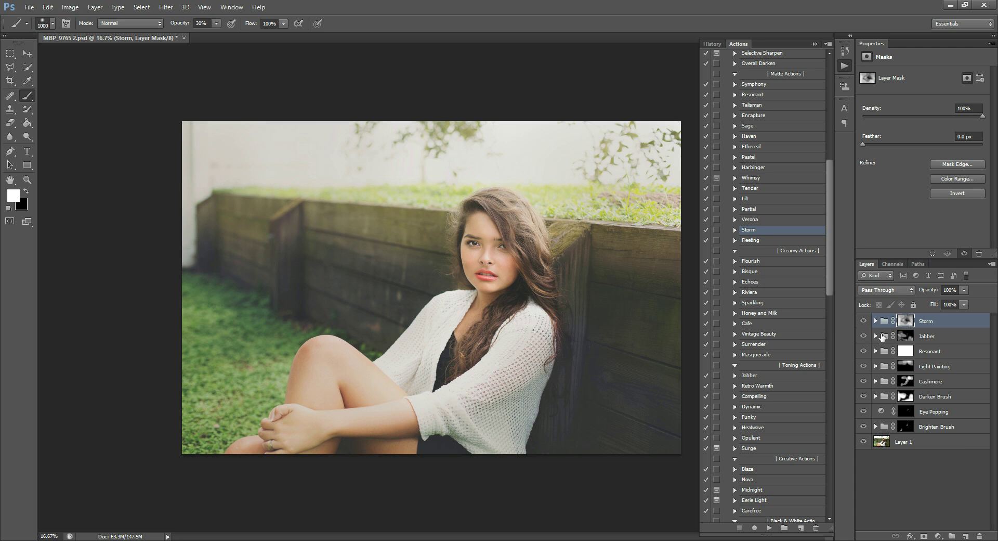
# Duplicate the Brighten Brush group to the top of the layer stack and replace the copy's mask with a new black one.
pyautogui.moveTo(938, 428)
pyautogui.mouseDown()
pyautogui.moveTo(956, 431)
pyautogui.moveTo(965, 535)
pyautogui.mouseUp()
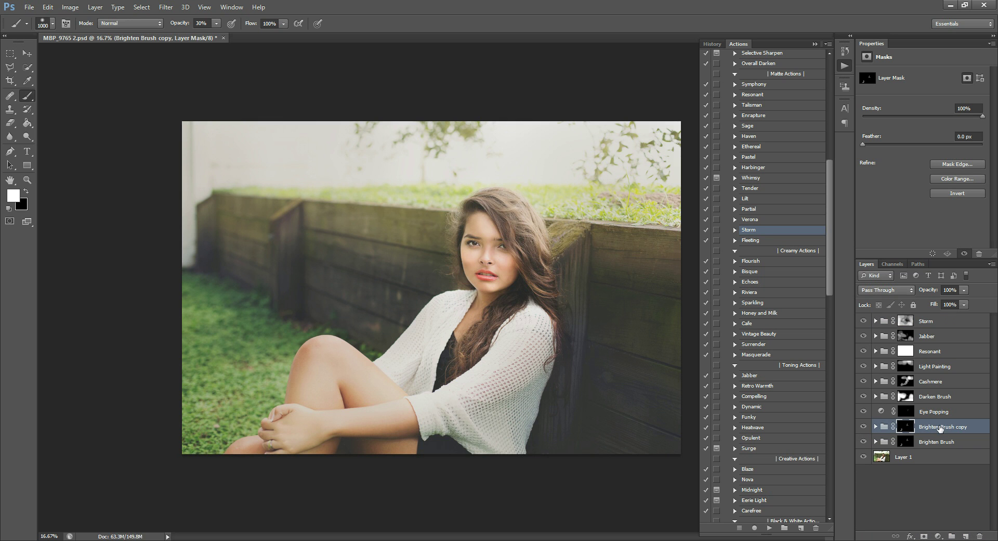
pyautogui.moveTo(943, 427); pyautogui.dragTo(935, 314)
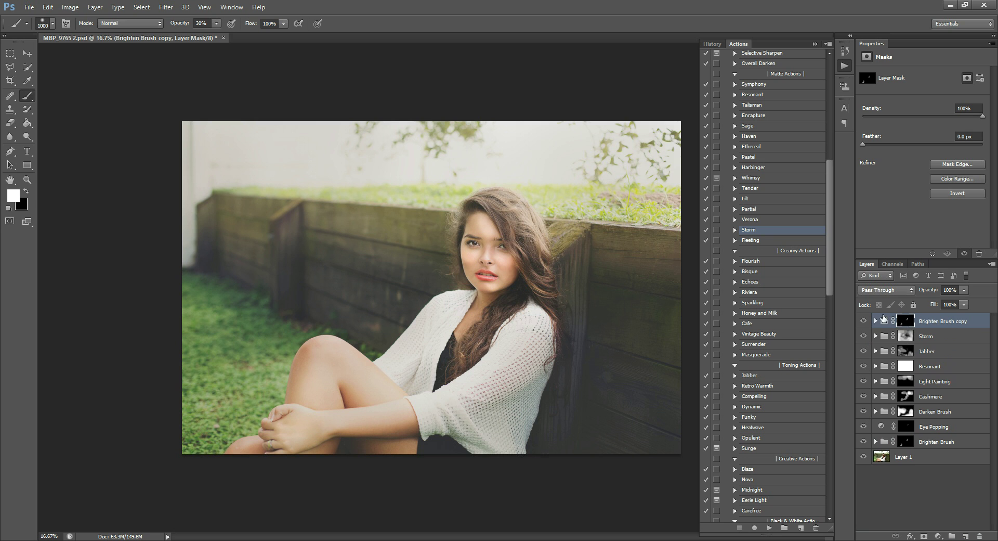
pyautogui.rightClick(905, 322)
pyautogui.click(917, 342)
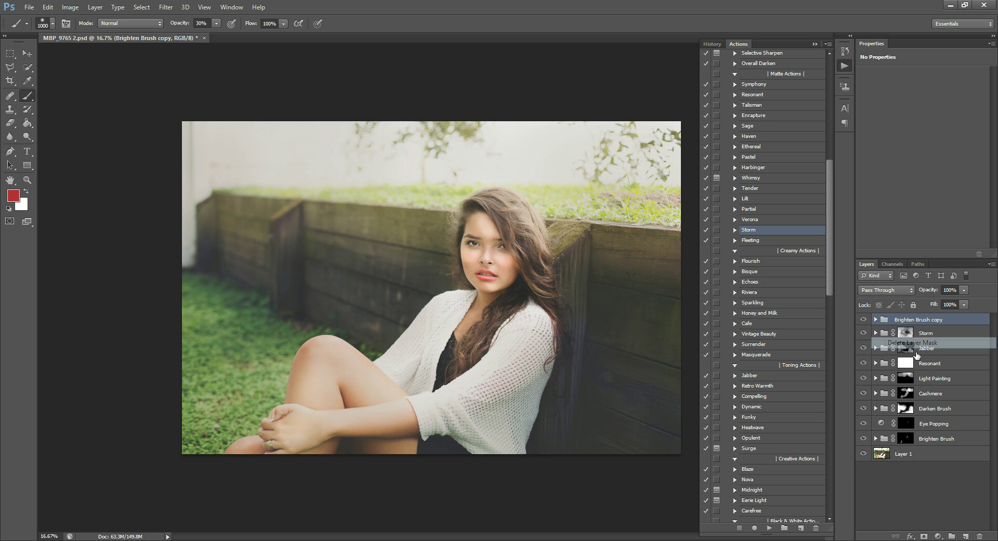
pyautogui.click(923, 537)
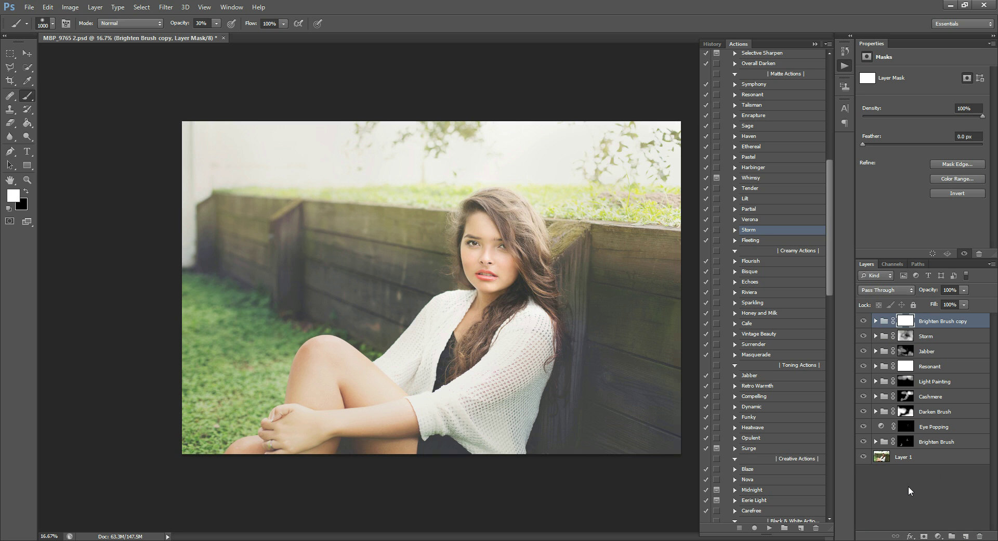
pyautogui.hotkey('ctrl', 'i')
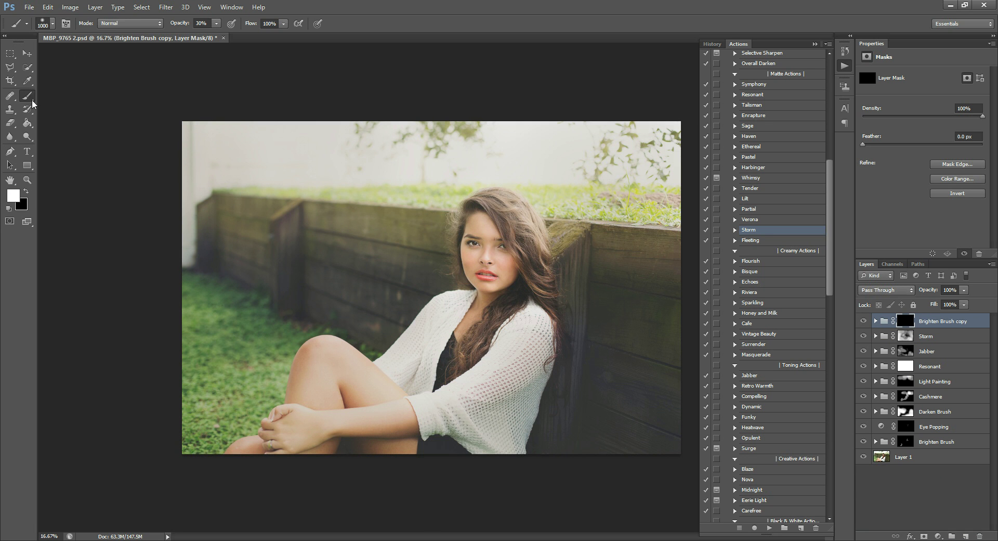
# Paint the Brighten Brush copy mask over the face and body with a white brush at 20% opacity, reducing its size down to 150 px.
pyautogui.press('[')
pyautogui.press('[')
pyautogui.press('[')
pyautogui.press('2')
pyautogui.moveTo(484, 233)
pyautogui.mouseDown()
pyautogui.moveTo(478, 243)
pyautogui.moveTo(492, 250)
pyautogui.moveTo(486, 211)
pyautogui.moveTo(488, 226)
pyautogui.moveTo(465, 208)
pyautogui.moveTo(483, 196)
pyautogui.moveTo(535, 213)
pyautogui.moveTo(515, 187)
pyautogui.moveTo(557, 177)
pyautogui.moveTo(489, 256)
pyautogui.moveTo(508, 196)
pyautogui.moveTo(554, 217)
pyautogui.moveTo(503, 217)
pyautogui.moveTo(543, 236)
pyautogui.moveTo(522, 252)
pyautogui.moveTo(484, 237)
pyautogui.moveTo(549, 218)
pyautogui.moveTo(518, 173)
pyautogui.moveTo(495, 342)
pyautogui.moveTo(390, 202)
pyautogui.moveTo(314, 471)
pyautogui.moveTo(328, 415)
pyautogui.moveTo(322, 430)
pyautogui.moveTo(320, 383)
pyautogui.moveTo(343, 372)
pyautogui.moveTo(393, 419)
pyautogui.moveTo(301, 417)
pyautogui.moveTo(319, 390)
pyautogui.moveTo(360, 383)
pyautogui.moveTo(379, 408)
pyautogui.moveTo(520, 364)
pyautogui.moveTo(473, 385)
pyautogui.moveTo(498, 387)
pyautogui.moveTo(510, 350)
pyautogui.moveTo(377, 356)
pyautogui.moveTo(416, 357)
pyautogui.moveTo(434, 345)
pyautogui.mouseUp()
pyautogui.press('[')
pyautogui.press('[')
pyautogui.press('[')
pyautogui.press('[')
pyautogui.press('[')
pyautogui.press('[')
pyautogui.press('[')
pyautogui.press('[')
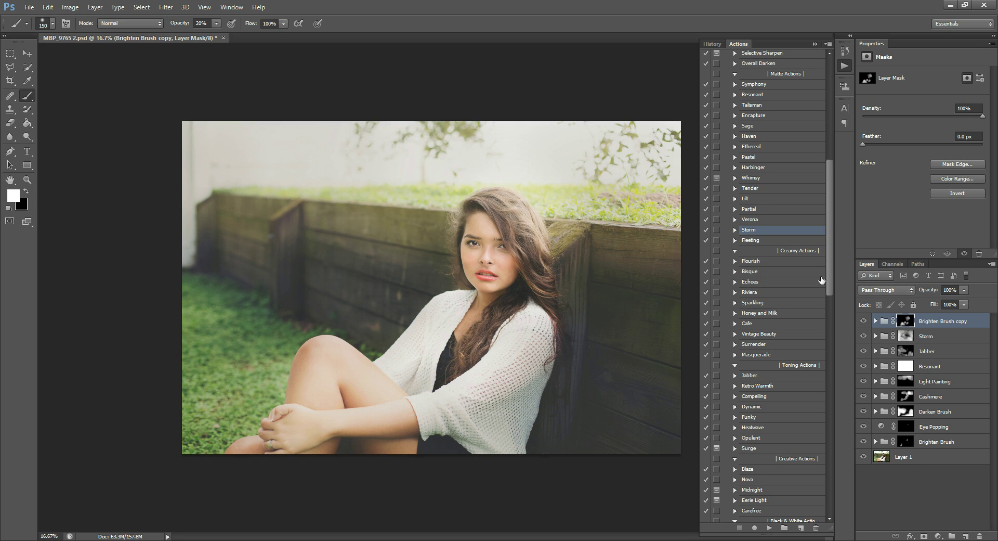
# Run the Contrast Pop action above the Brighten Brush copy group and lower the new group's opacity to 58%.
pyautogui.scroll(7, 767, 179)
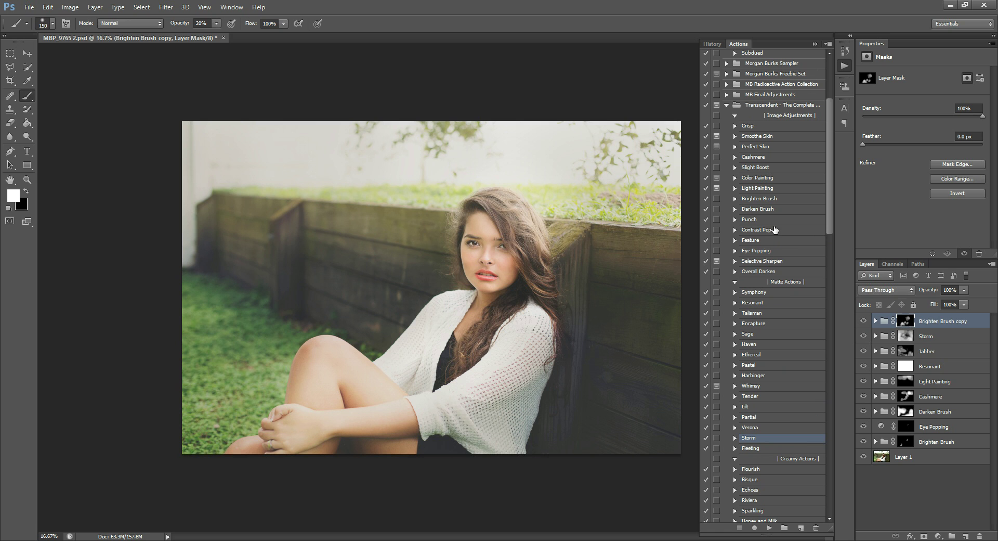
pyautogui.click(771, 232)
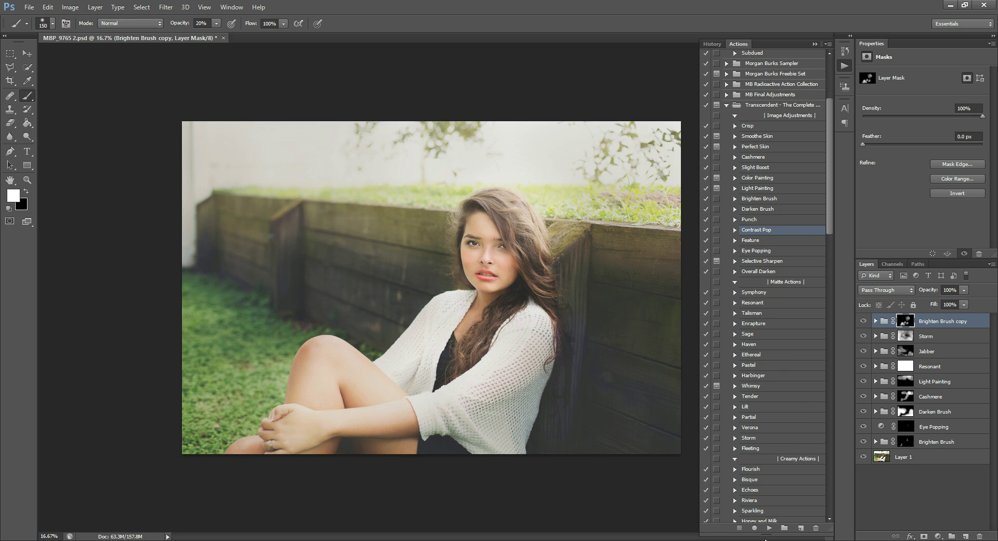
pyautogui.click(770, 528)
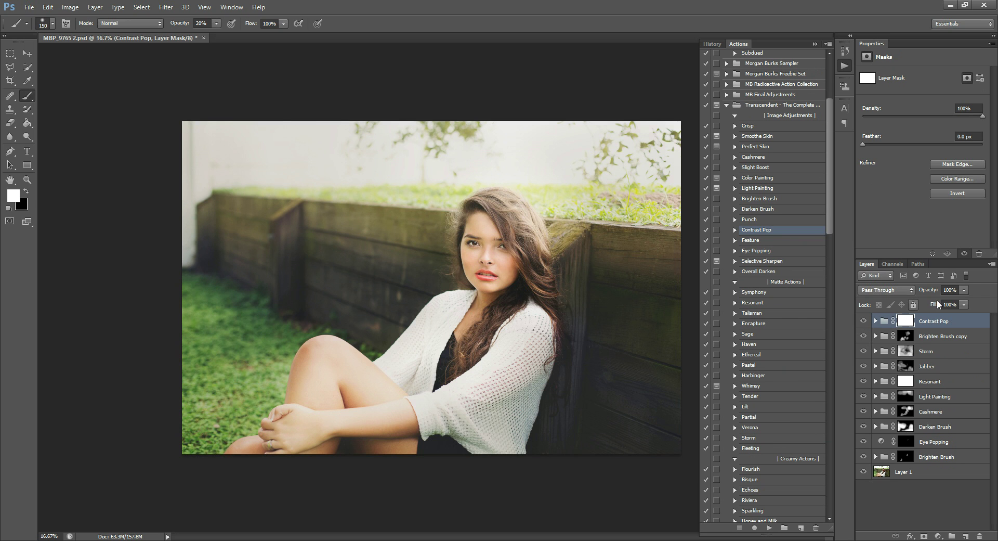
pyautogui.click(964, 290)
pyautogui.click(864, 321)
# Touch up the Darken Brush mask with a 300 px black brush at 10% opacity and reselect the Contrast Pop group.
pyautogui.click(908, 427)
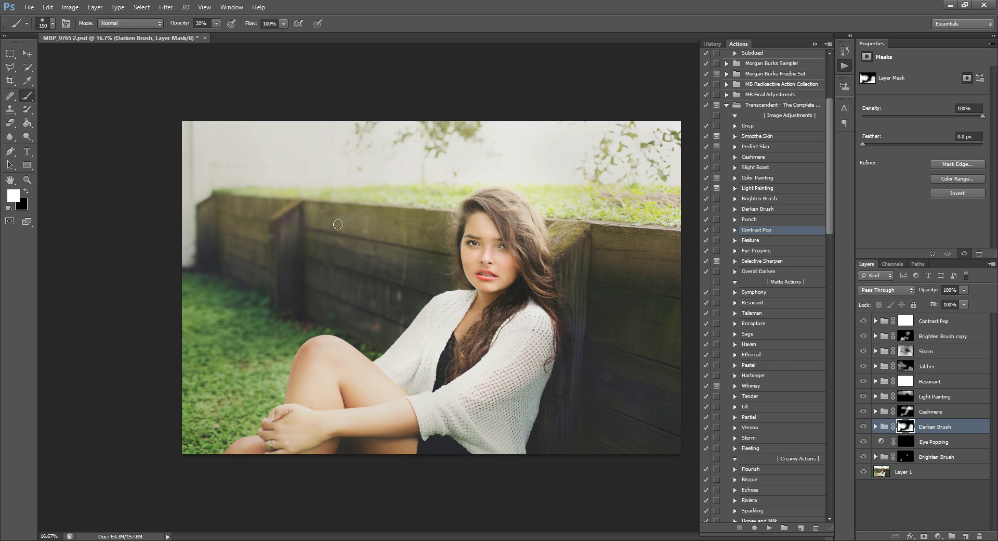
pyautogui.click(26, 190)
pyautogui.press(']')
pyautogui.press(']')
pyautogui.press(']')
pyautogui.press(']')
pyautogui.click(26, 190)
pyautogui.click(929, 322)
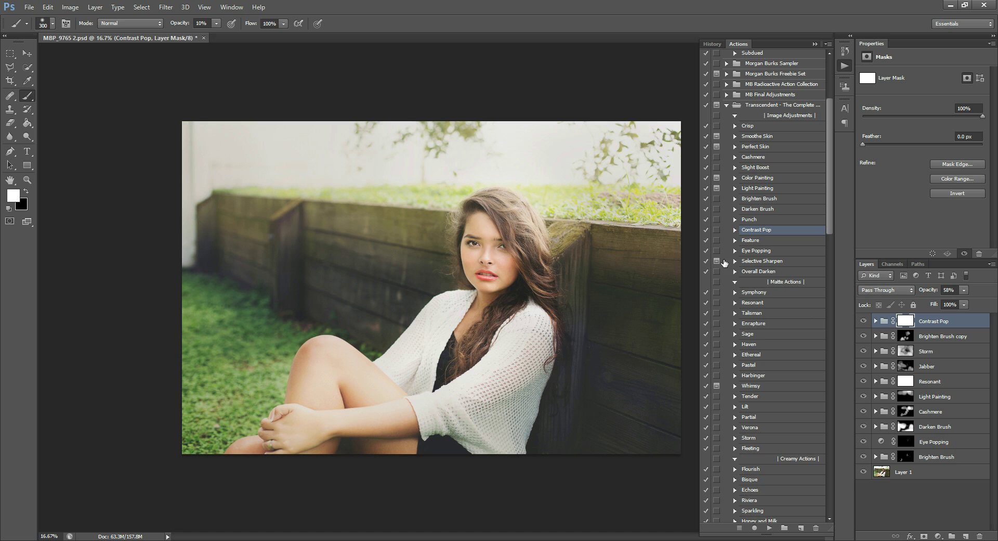
# Run the Color Painting action above the Contrast Pop group.
pyautogui.click(768, 179)
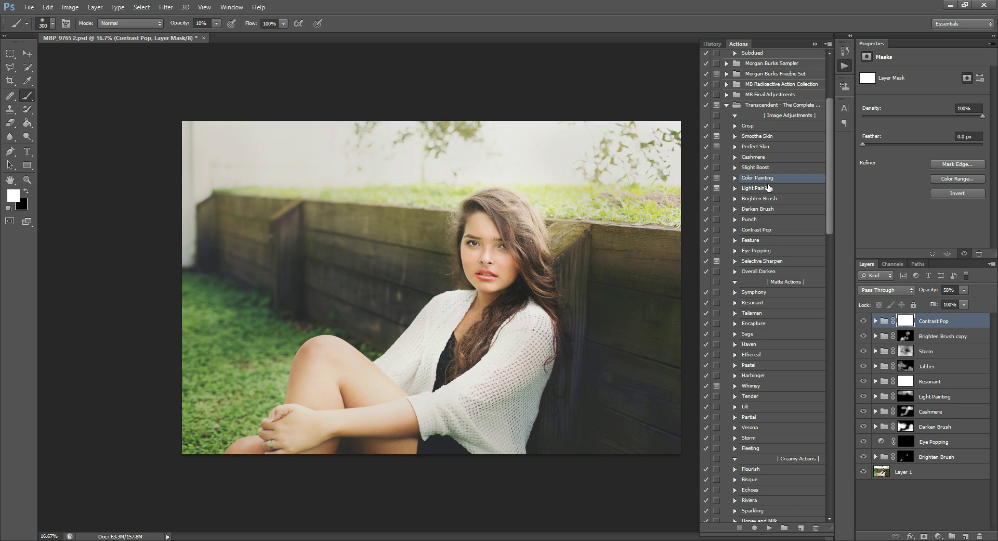
pyautogui.click(769, 527)
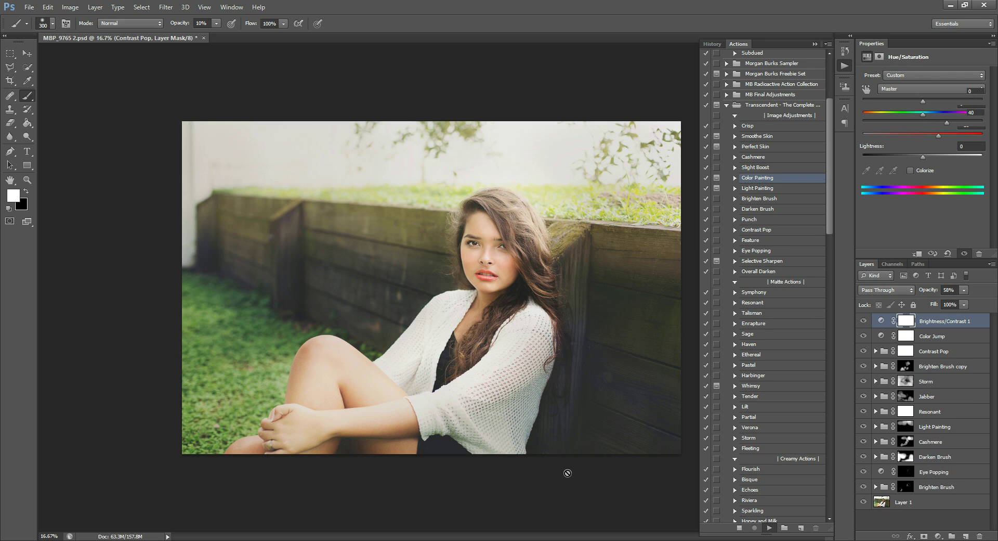
pyautogui.click(481, 212)
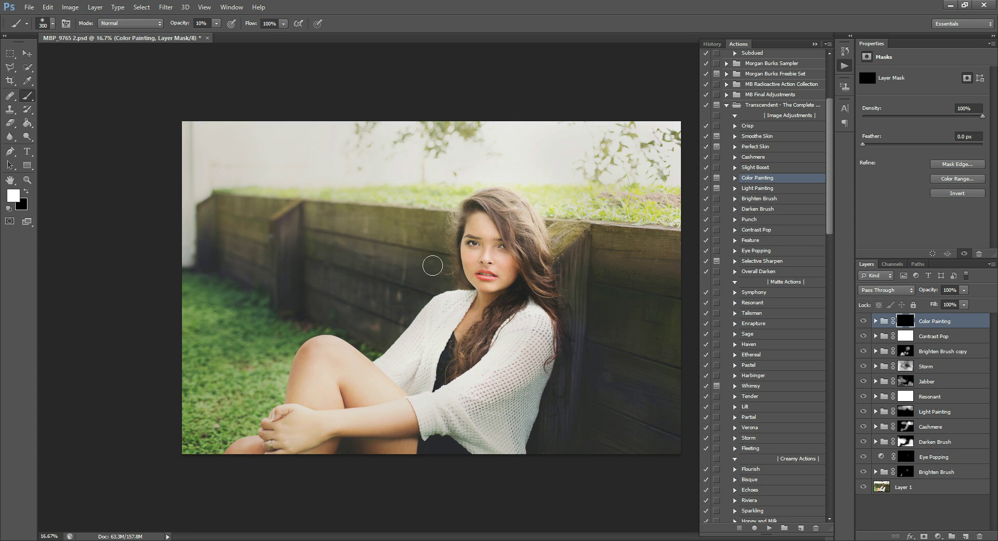
# Paint the Color Painting mask over the woman's hair with a white brush, enlarging it up to 400 px.
pyautogui.press('5')
pyautogui.moveTo(500, 210)
pyautogui.mouseDown()
pyautogui.moveTo(550, 305)
pyautogui.moveTo(530, 329)
pyautogui.moveTo(512, 304)
pyautogui.moveTo(466, 353)
pyautogui.moveTo(491, 316)
pyautogui.moveTo(463, 360)
pyautogui.moveTo(530, 301)
pyautogui.moveTo(564, 287)
pyautogui.mouseUp()
pyautogui.press('[')
pyautogui.press(']')
pyautogui.press(']')
pyautogui.press(']')
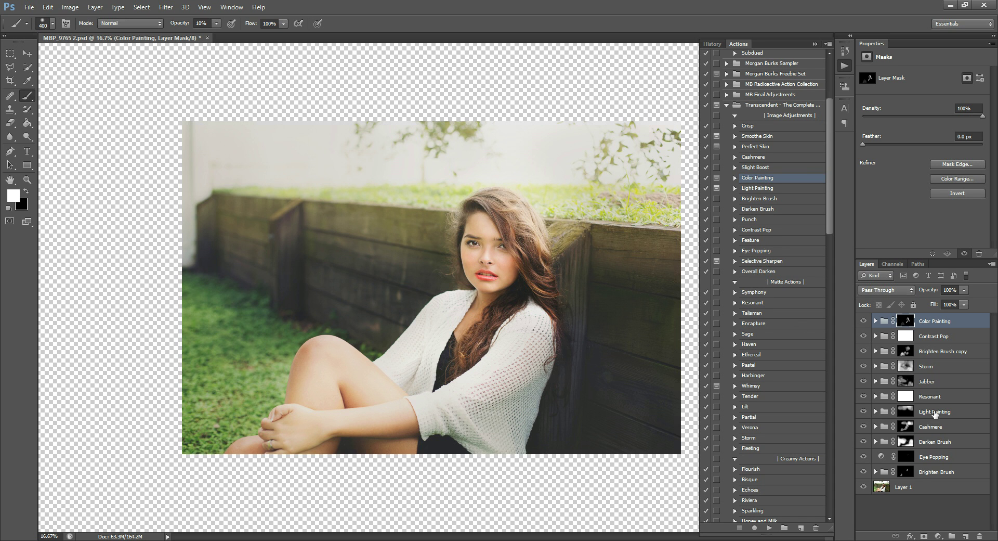
# Duplicate the Light Painting group, move the copy to the top of the layer stack, and target its existing mask.
pyautogui.rightClick(950, 414)
pyautogui.press('Escape')
pyautogui.moveTo(950, 414); pyautogui.dragTo(966, 536)
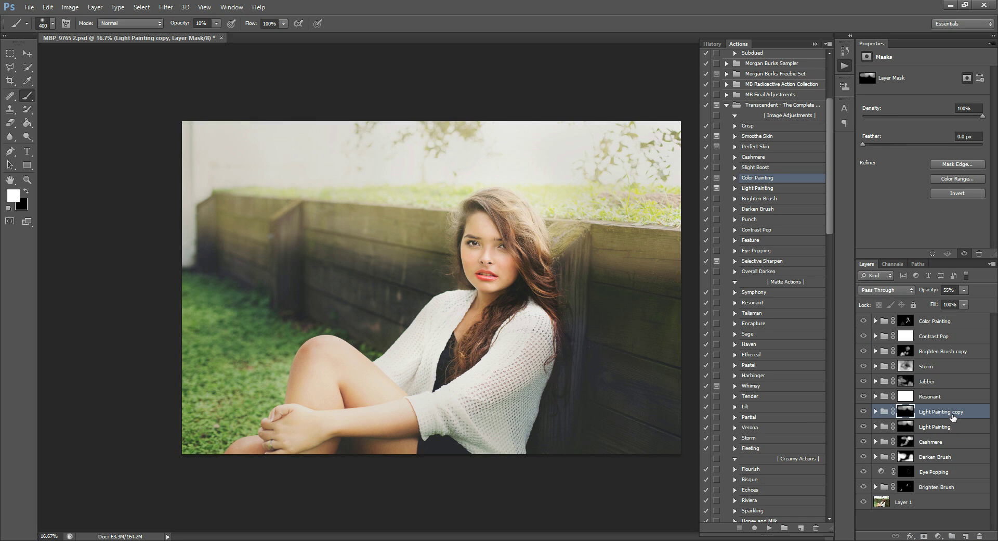
pyautogui.moveTo(952, 416); pyautogui.dragTo(943, 317)
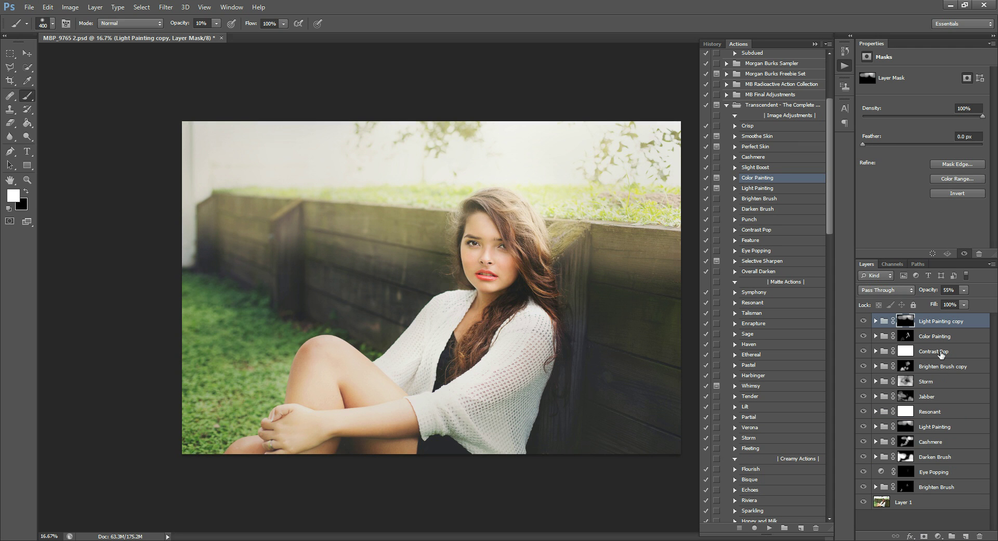
pyautogui.rightClick(909, 325)
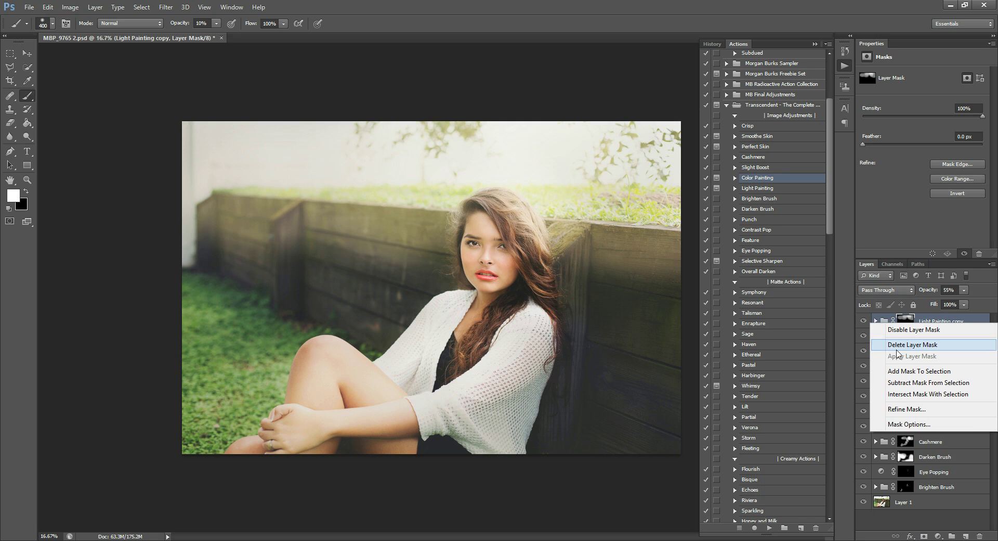
pyautogui.click(911, 321)
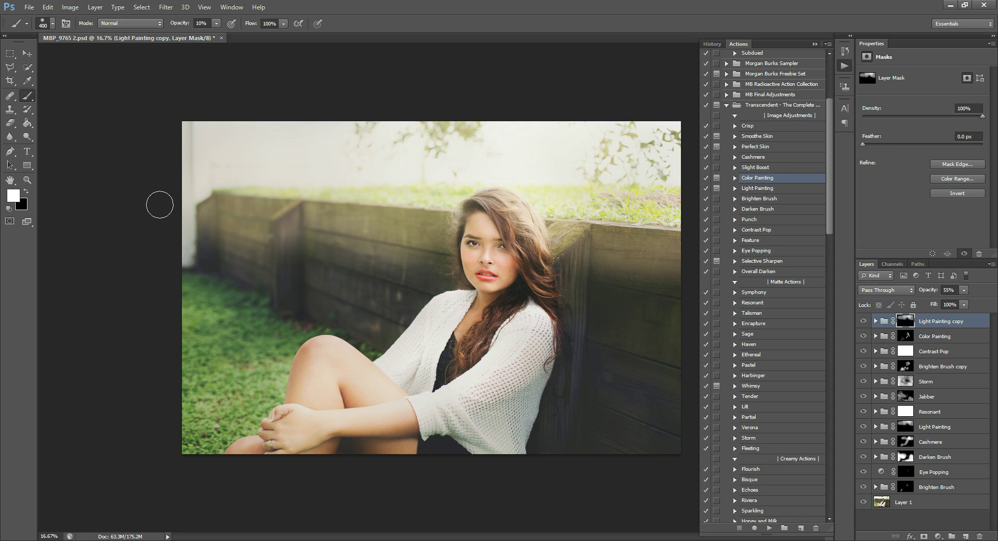
# Paint the Light Painting copy mask over the grass and wall behind the woman with a 1200 px white brush at 20% opacity.
pyautogui.press(']')
pyautogui.press(']')
pyautogui.press(']')
pyautogui.press(']')
pyautogui.press(']')
pyautogui.press(']')
pyautogui.press(']')
pyautogui.press(']')
pyautogui.press('2')
pyautogui.moveTo(609, 178); pyautogui.dragTo(670, 250)
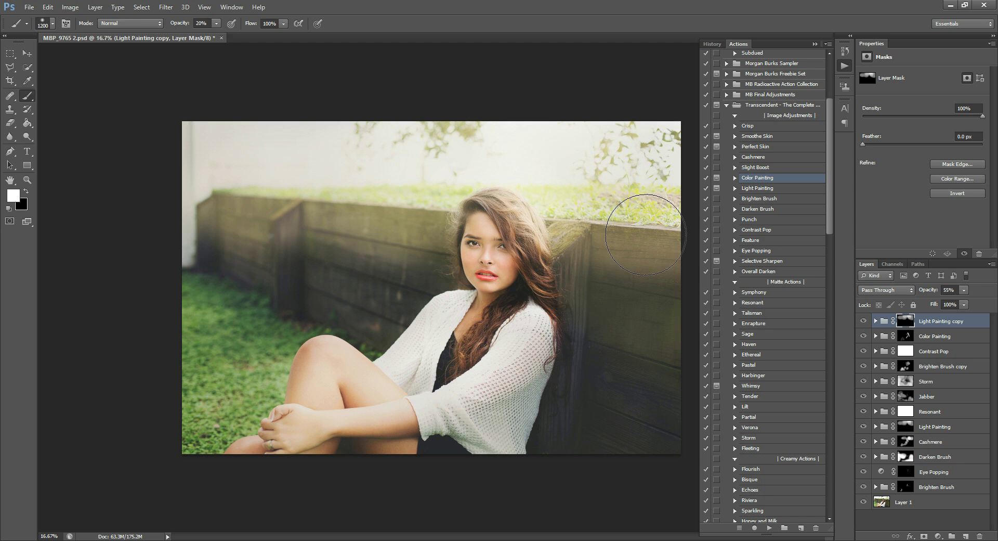
# Extend the Light Painting copy mask across the wall and bright backdrop with a 1900 px white brush at 20% opacity.
pyautogui.press(']')
pyautogui.press(']')
pyautogui.press(']')
pyautogui.press(']')
pyautogui.press(']')
pyautogui.press(']')
pyautogui.press(']')
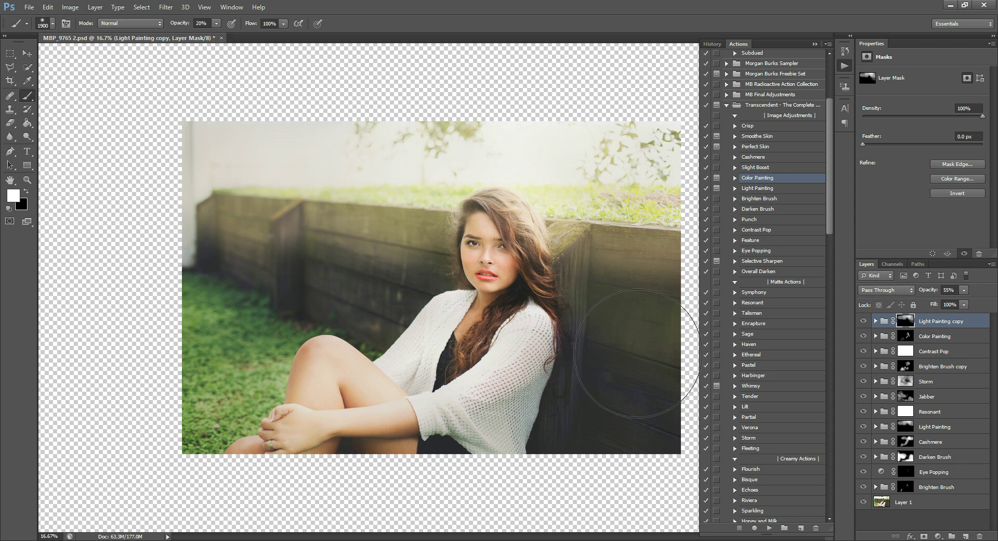
pyautogui.moveTo(624, 158)
pyautogui.mouseDown()
pyautogui.moveTo(636, 138)
pyautogui.moveTo(645, 155)
pyautogui.mouseUp()
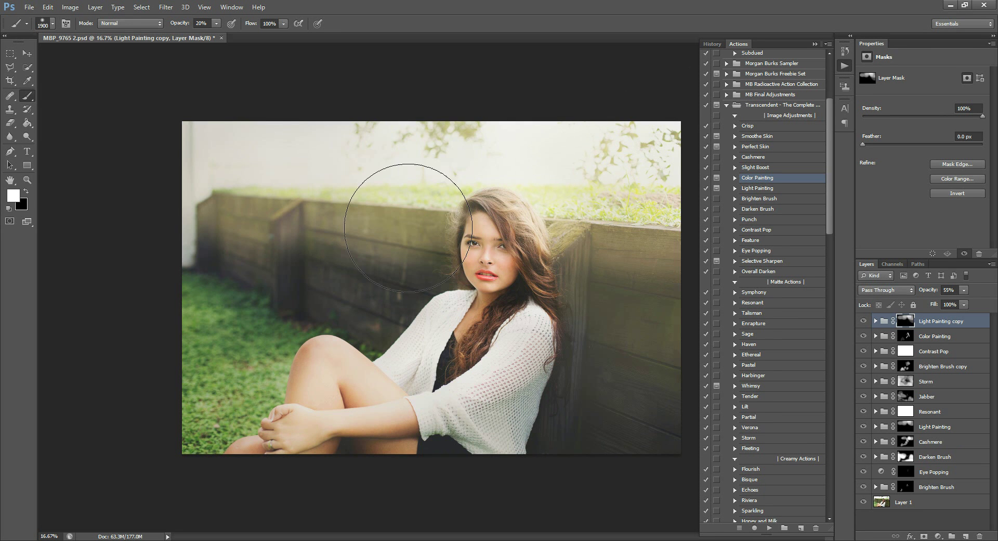
pyautogui.moveTo(339, 195)
pyautogui.mouseDown()
pyautogui.moveTo(350, 167)
pyautogui.moveTo(272, 167)
pyautogui.moveTo(361, 226)
pyautogui.moveTo(312, 196)
pyautogui.moveTo(653, 104)
pyautogui.moveTo(507, 208)
pyautogui.moveTo(524, 159)
pyautogui.mouseUp()
# Reduce the brush to 400 px and lower the Light Painting copy group's opacity to 41%.
pyautogui.press('[')
pyautogui.press('[')
pyautogui.press('[')
pyautogui.press('[')
pyautogui.press('[')
pyautogui.press('[')
pyautogui.press('[')
pyautogui.press('[')
pyautogui.press('[')
pyautogui.press('[')
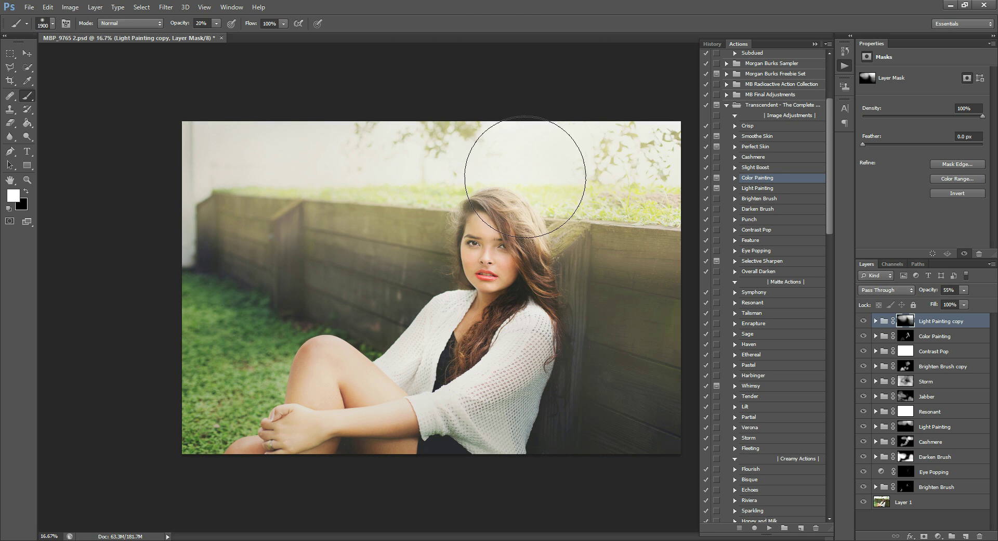
pyautogui.press('[')
pyautogui.press('[')
pyautogui.press('[')
pyautogui.press('[')
pyautogui.press('[')
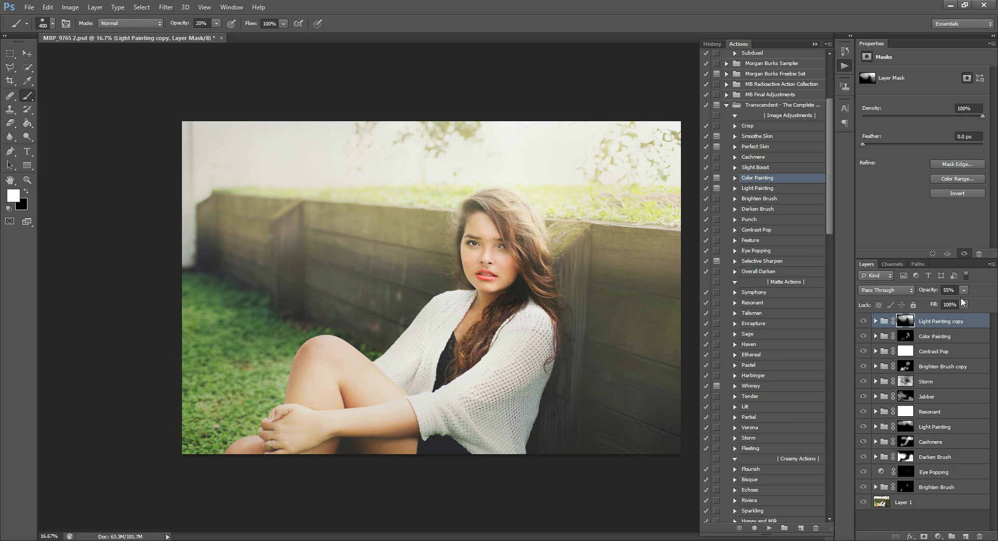
pyautogui.moveTo(957, 299); pyautogui.dragTo(955, 299)
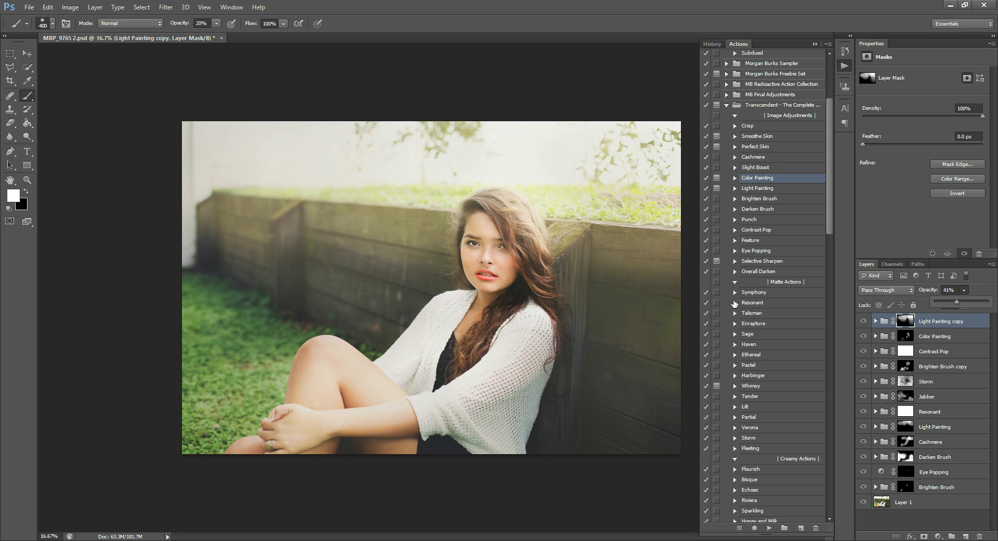
# Run the Enrapture matte action and paint more of the Light Painting copy mask over the wall with an 800 px white brush.
pyautogui.click(762, 324)
pyautogui.click(769, 527)
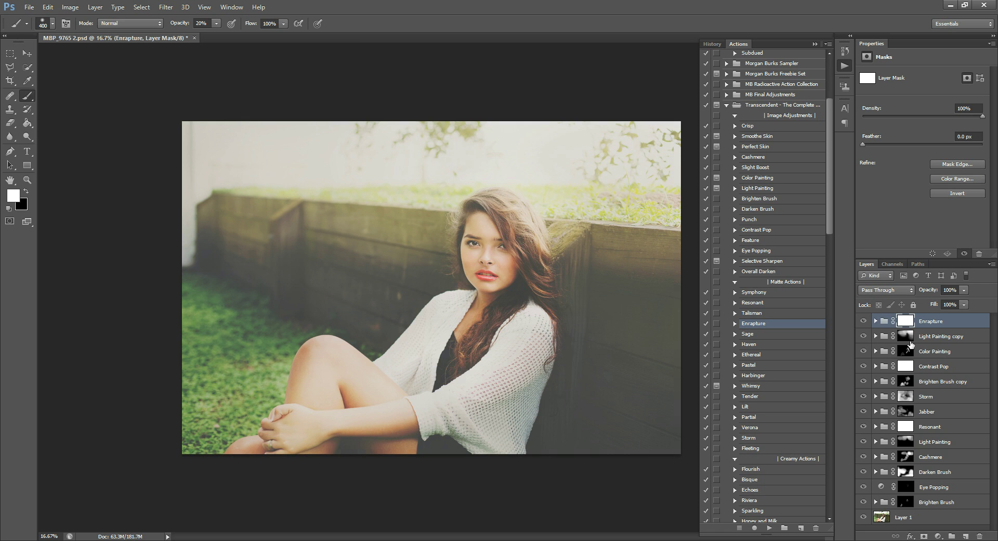
pyautogui.click(911, 338)
pyautogui.press(']')
pyautogui.press(']')
pyautogui.press(']')
pyautogui.press(']')
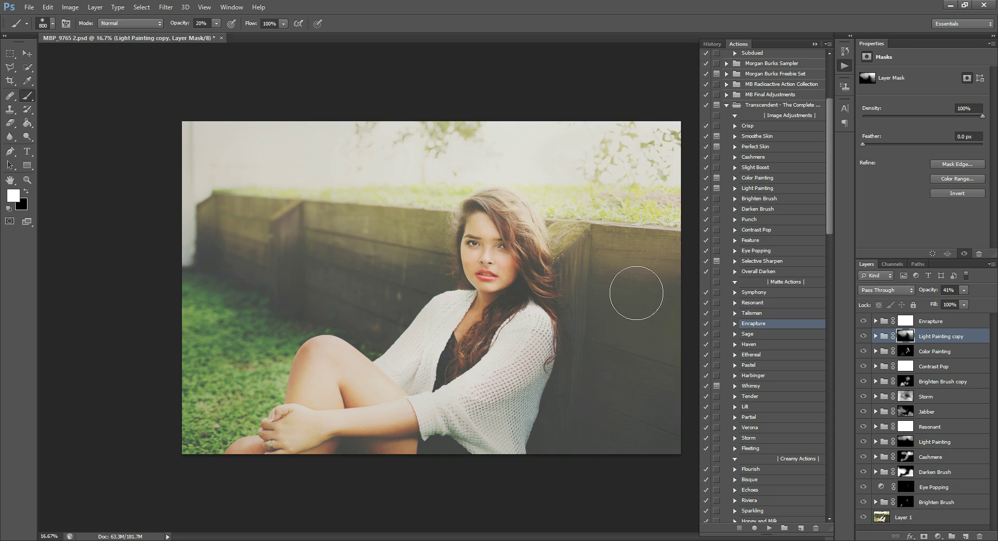
pyautogui.moveTo(607, 279)
pyautogui.mouseDown()
pyautogui.moveTo(664, 207)
pyautogui.moveTo(533, 205)
pyautogui.mouseUp()
# Paint the Enrapture mask over the woman with an 800 px black brush at 10% opacity.
pyautogui.click(931, 321)
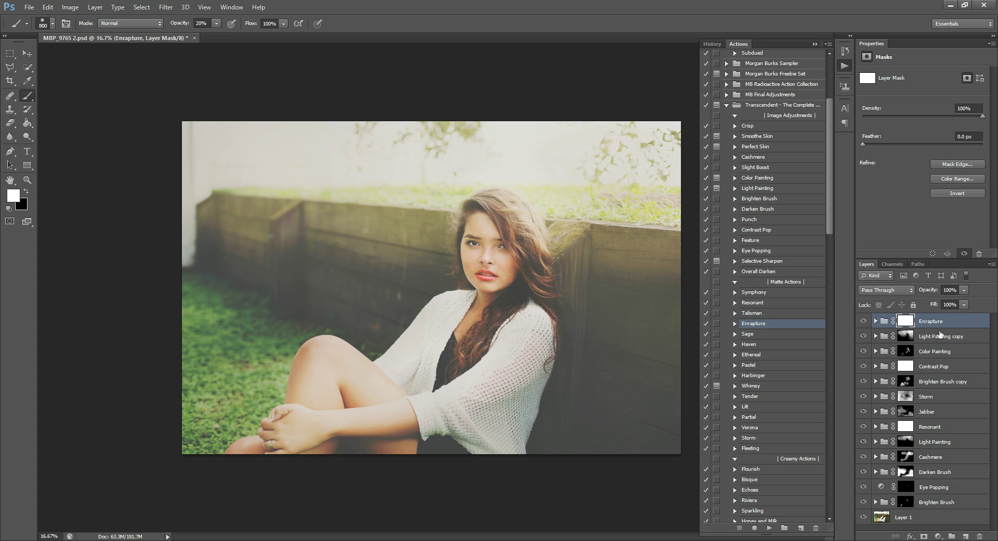
pyautogui.click(24, 194)
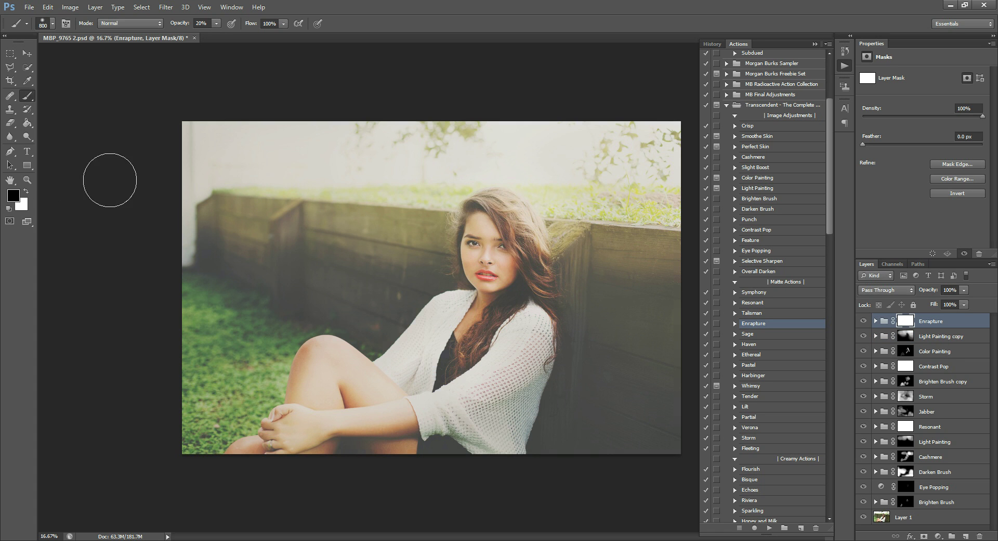
pyautogui.press('1')
pyautogui.moveTo(493, 318)
pyautogui.mouseDown()
pyautogui.moveTo(497, 257)
pyautogui.moveTo(483, 221)
pyautogui.moveTo(504, 311)
pyautogui.mouseUp()
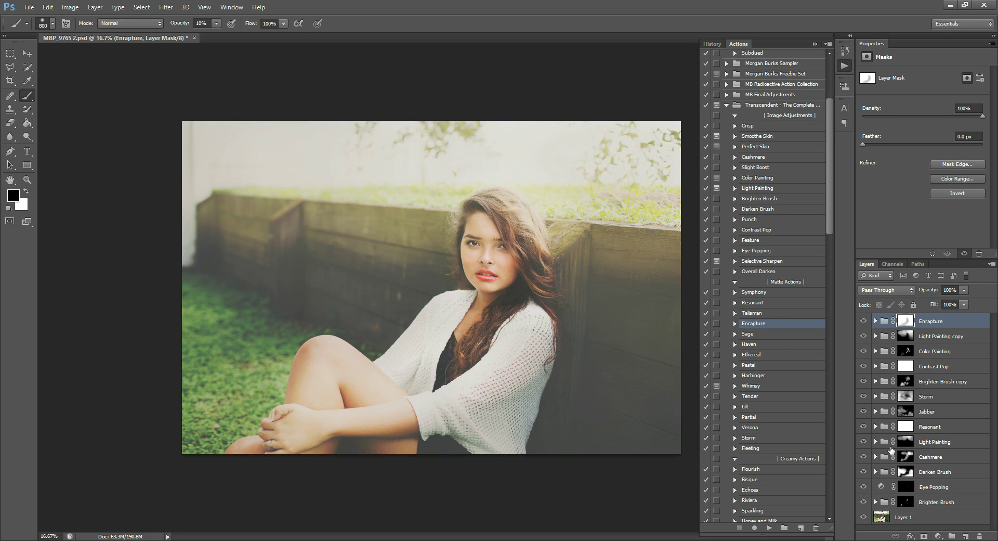
# Touch up the Jabber mask with a 300 px white brush at 10% opacity and reselect the Enrapture group.
pyautogui.click(904, 412)
pyautogui.click(26, 192)
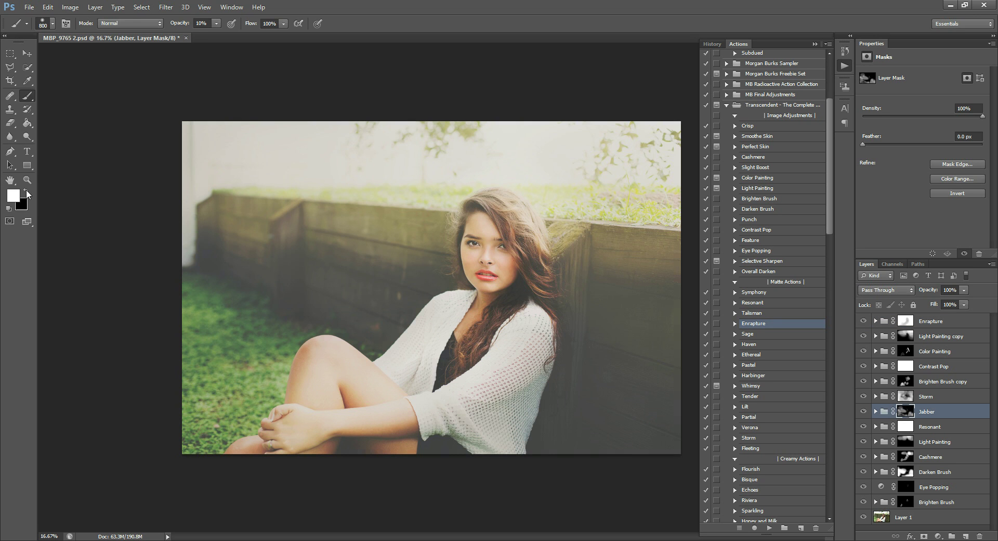
pyautogui.press('[')
pyautogui.press('[')
pyautogui.press('[')
pyautogui.press('[')
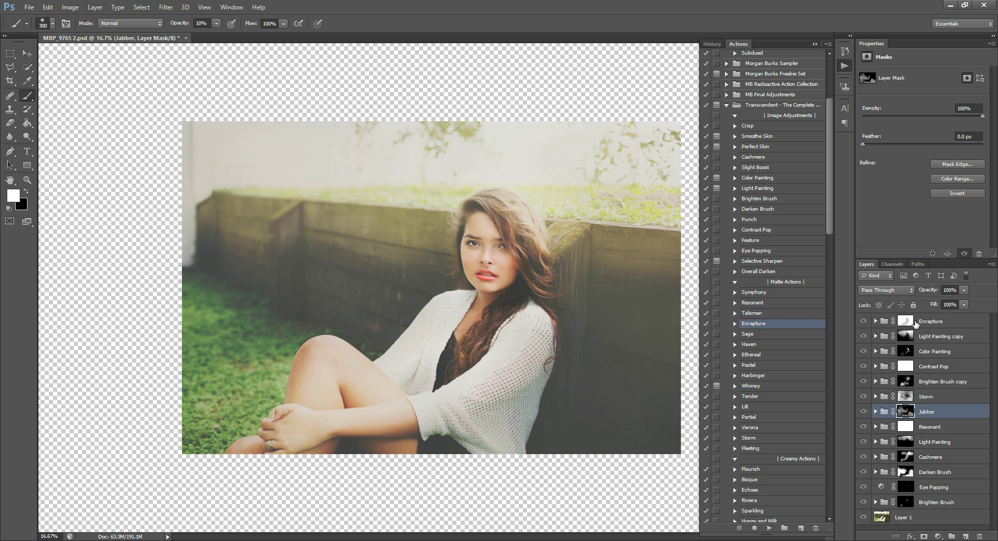
pyautogui.click(927, 323)
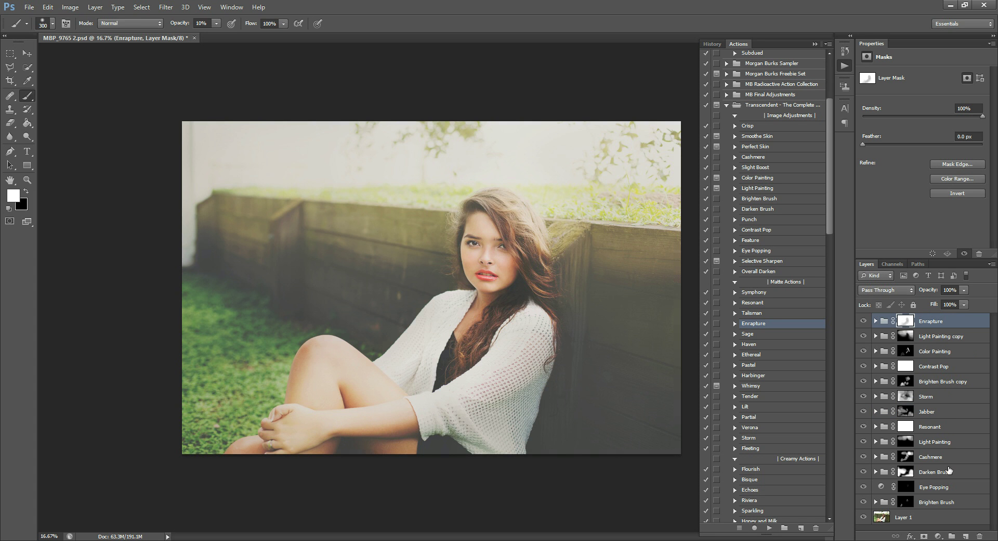
# Duplicate the Cashmere group to the top of the layer stack and replace the copy's mask with a new black one.
pyautogui.moveTo(942, 457)
pyautogui.mouseDown()
pyautogui.moveTo(963, 461)
pyautogui.moveTo(966, 522)
pyautogui.mouseUp()
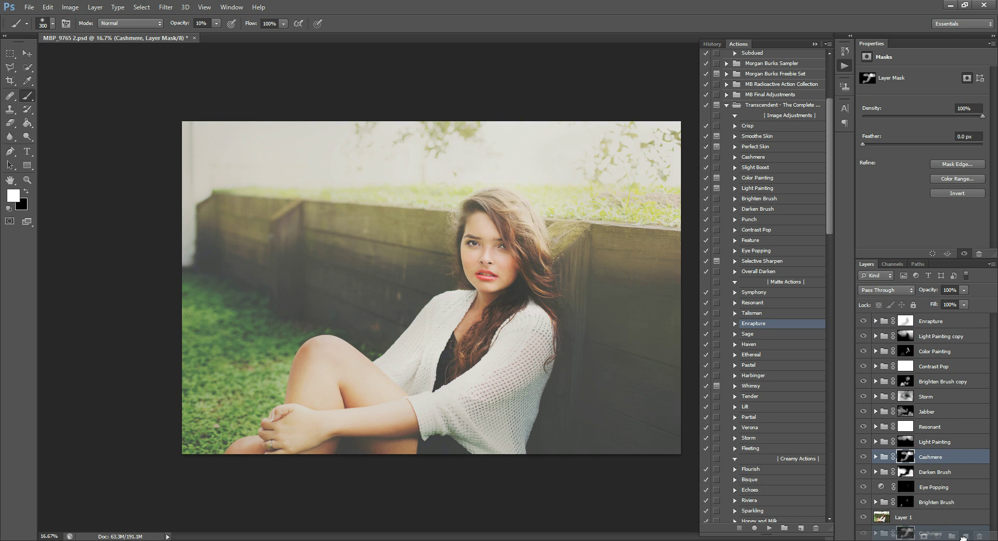
pyautogui.moveTo(942, 458); pyautogui.dragTo(940, 316)
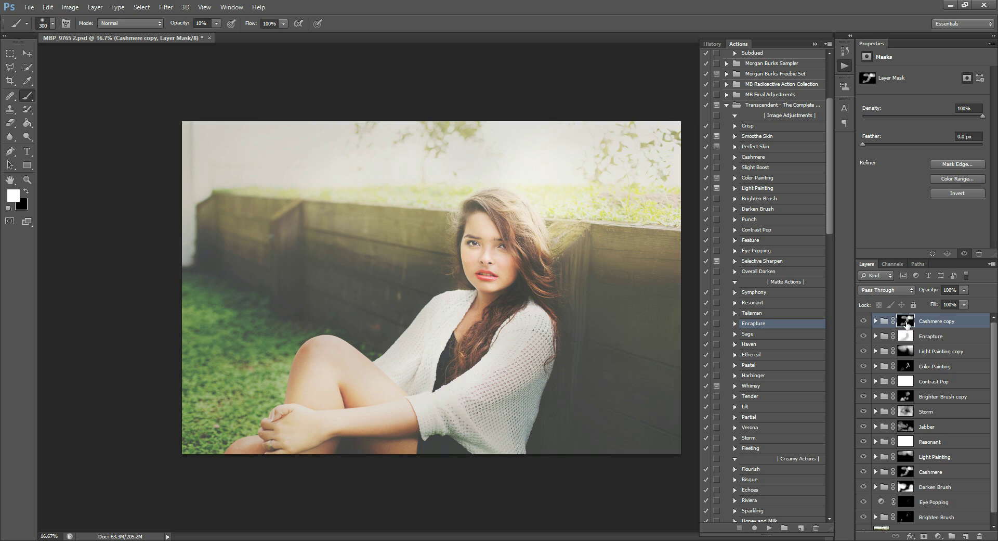
pyautogui.rightClick(907, 324)
pyautogui.click(904, 346)
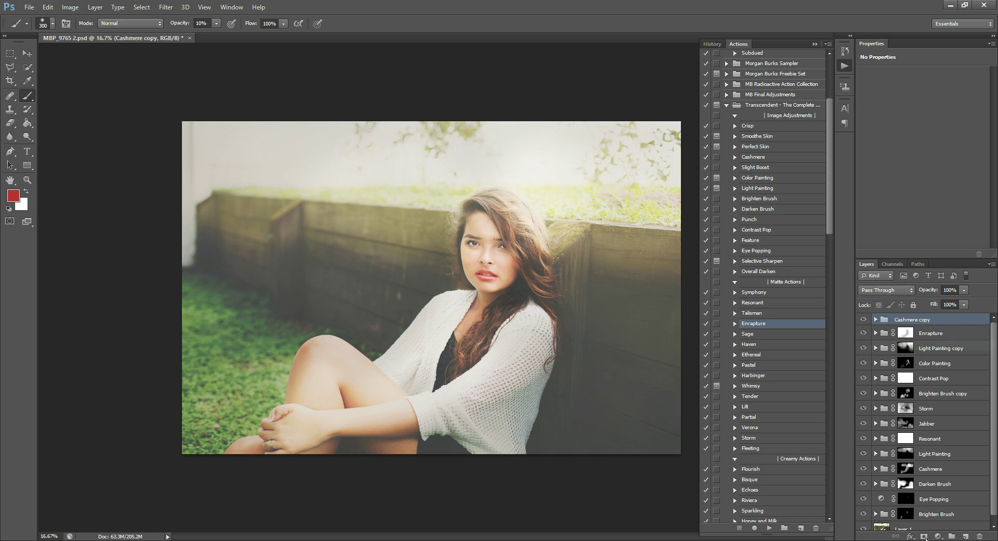
pyautogui.click(925, 537)
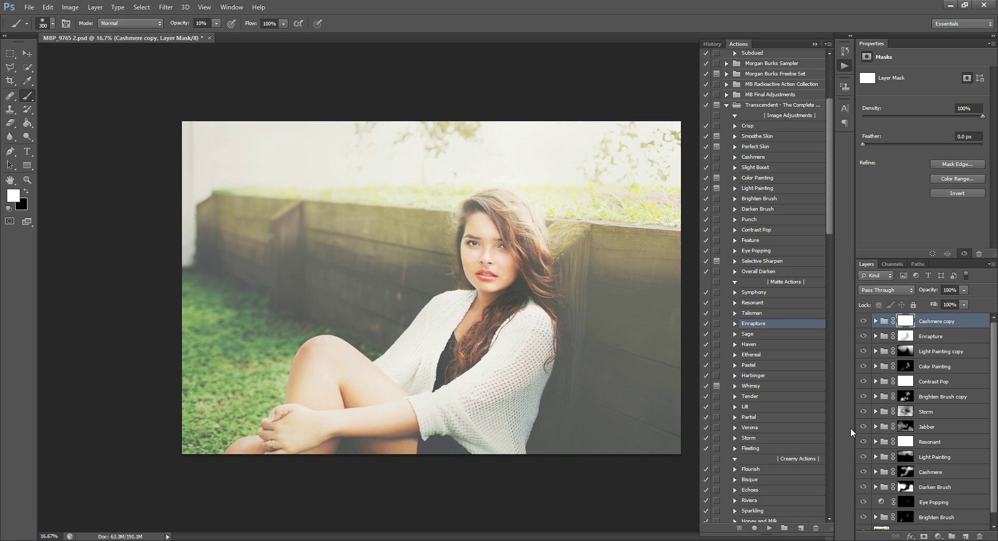
pyautogui.hotkey('ctrl', 'i')
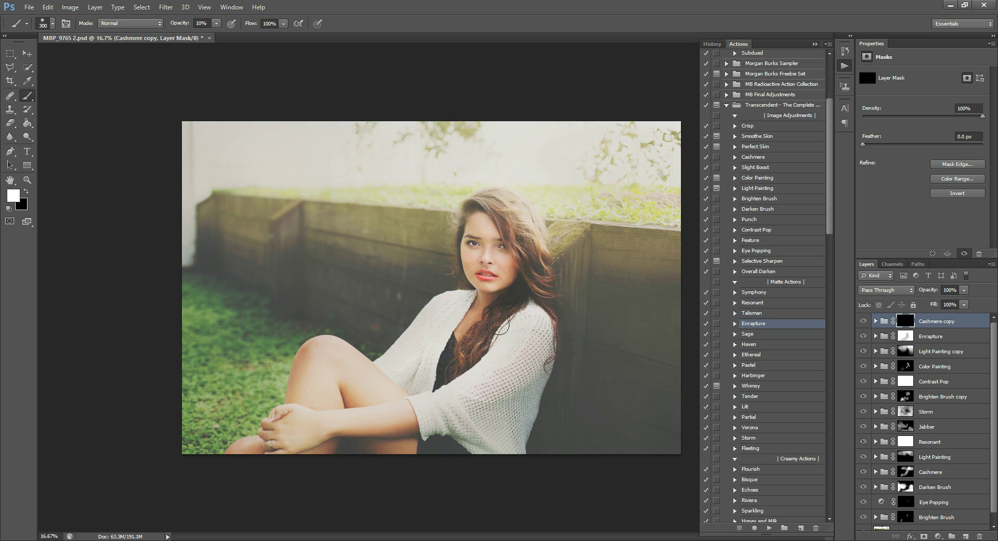
# Paint the Cashmere copy mask over the grass and wall edge behind the head with a 1000 px white brush at 10% opacity.
pyautogui.press(']')
pyautogui.press(']')
pyautogui.press(']')
pyautogui.press(']')
pyautogui.press(']')
pyautogui.press(']')
pyautogui.press(']')
pyautogui.moveTo(574, 223)
pyautogui.mouseDown()
pyautogui.moveTo(597, 204)
pyautogui.moveTo(482, 222)
pyautogui.moveTo(508, 231)
pyautogui.moveTo(483, 211)
pyautogui.moveTo(555, 212)
pyautogui.mouseUp()
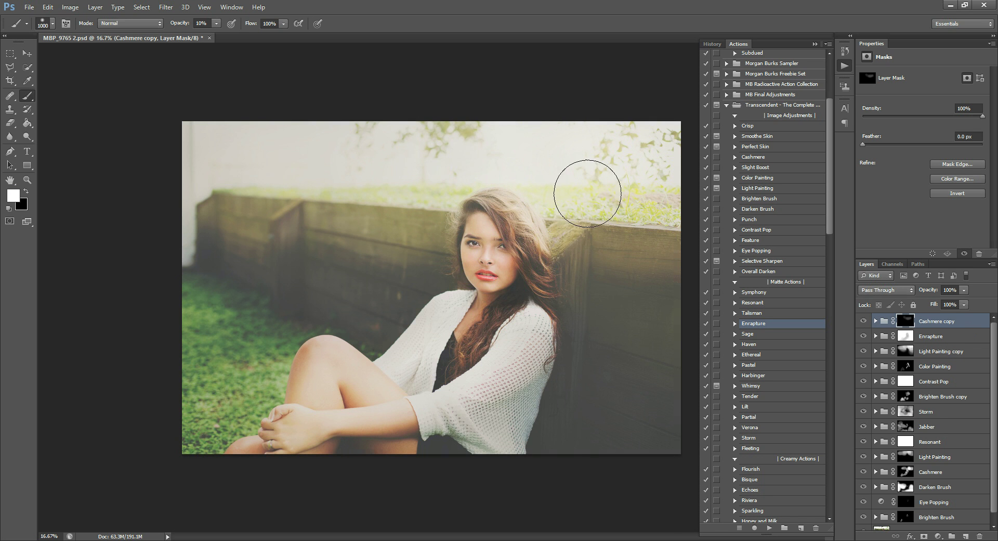
# Extend the Cashmere copy mask across the upper background, enlarging the white brush up to 2000 px.
pyautogui.press(']')
pyautogui.press(']')
pyautogui.press(']')
pyautogui.press(']')
pyautogui.press(']')
pyautogui.press(']')
pyautogui.press(']')
pyautogui.press(']')
pyautogui.press(']')
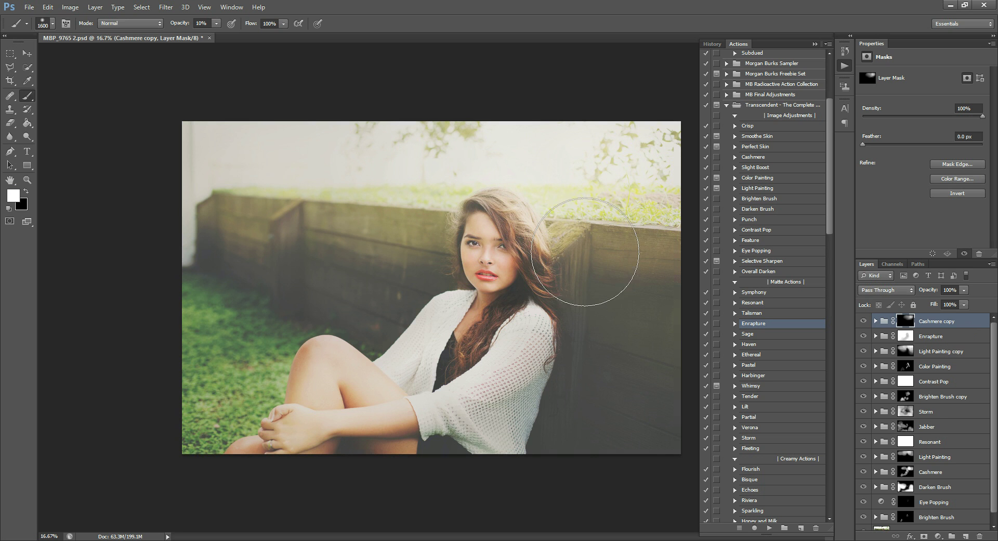
pyautogui.press(']')
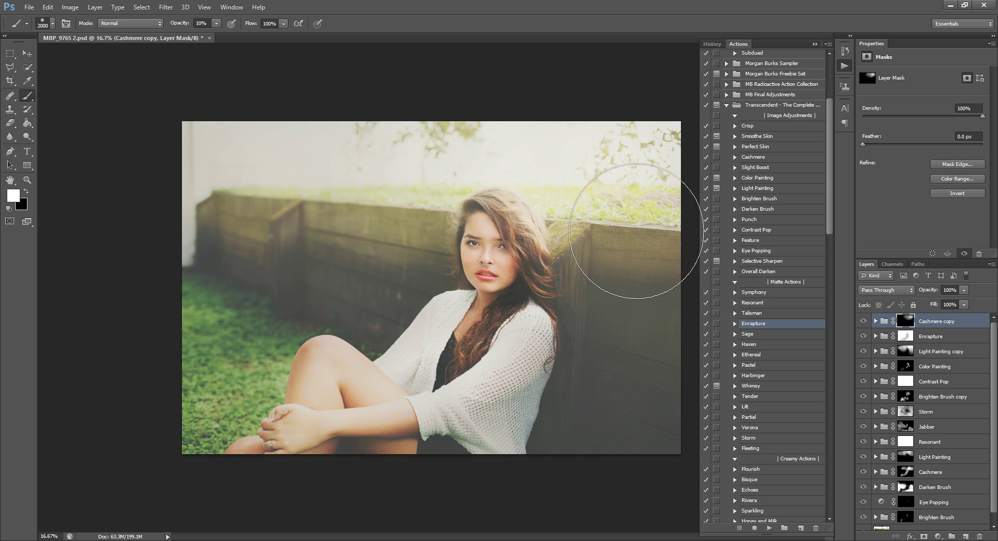
pyautogui.moveTo(409, 199)
pyautogui.mouseDown()
pyautogui.moveTo(374, 195)
pyautogui.moveTo(387, 176)
pyautogui.moveTo(357, 195)
pyautogui.moveTo(411, 133)
pyautogui.mouseUp()
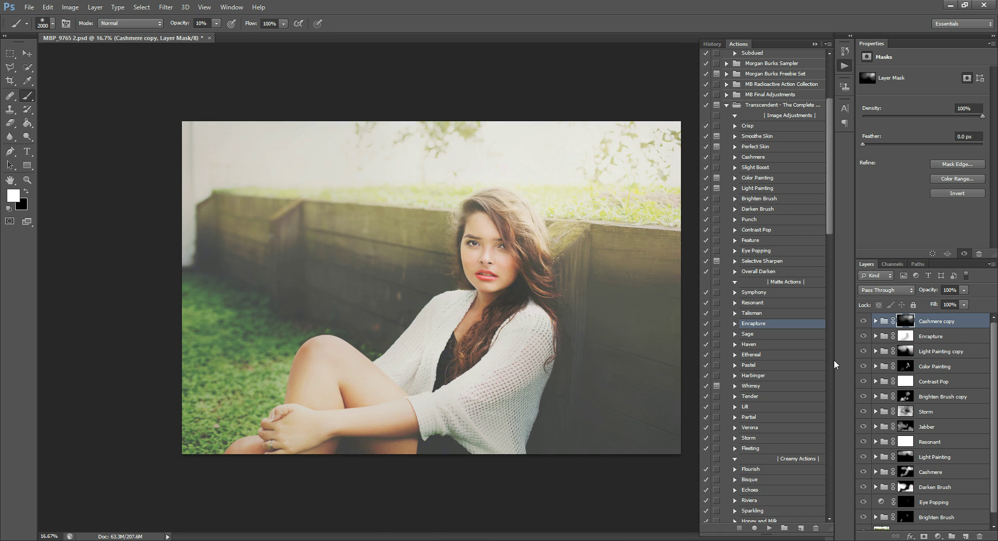
# Run the Punch action above the Cashmere copy group and lower the new group's opacity to 61%.
pyautogui.click(755, 219)
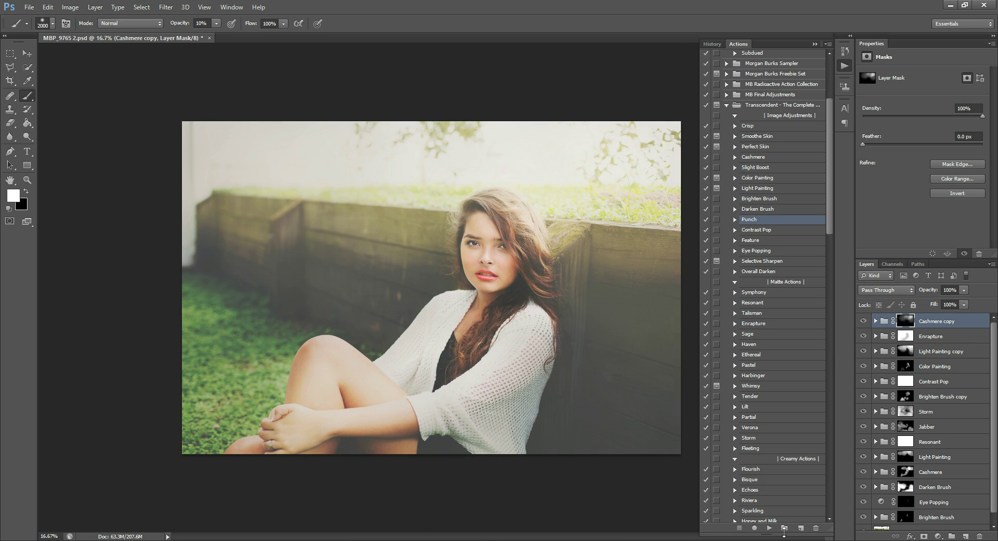
pyautogui.click(770, 528)
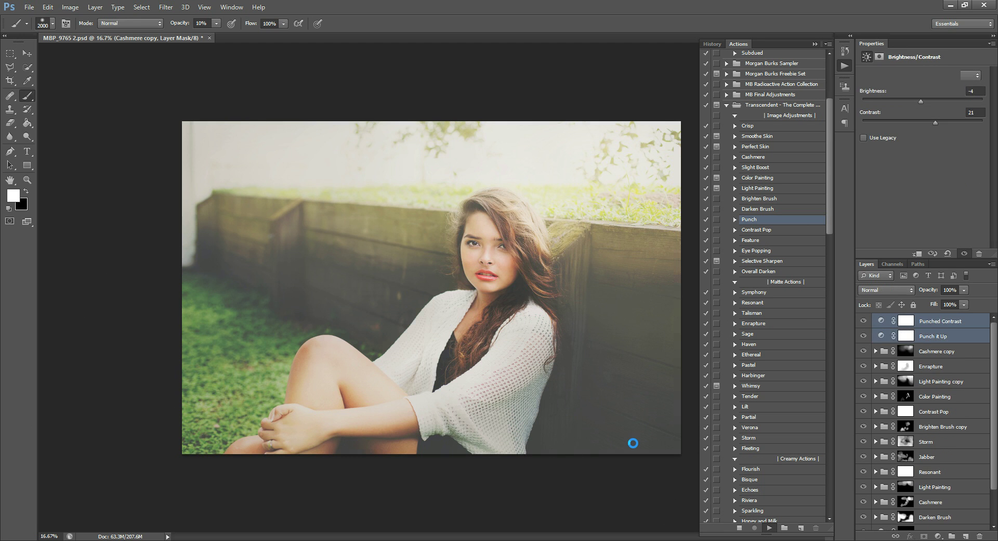
pyautogui.click(965, 290)
pyautogui.moveTo(937, 301); pyautogui.dragTo(943, 301)
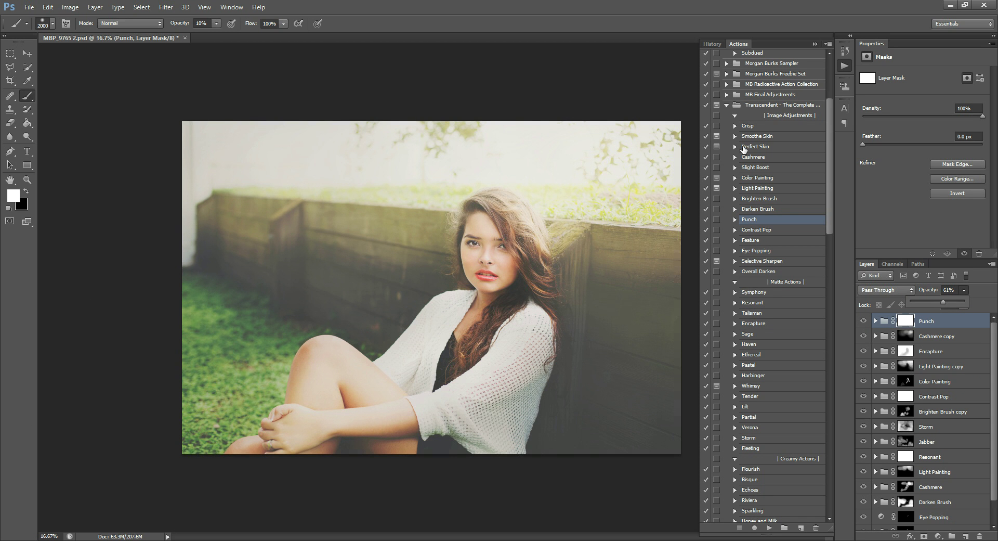
pyautogui.scroll(-1, 927, 499)
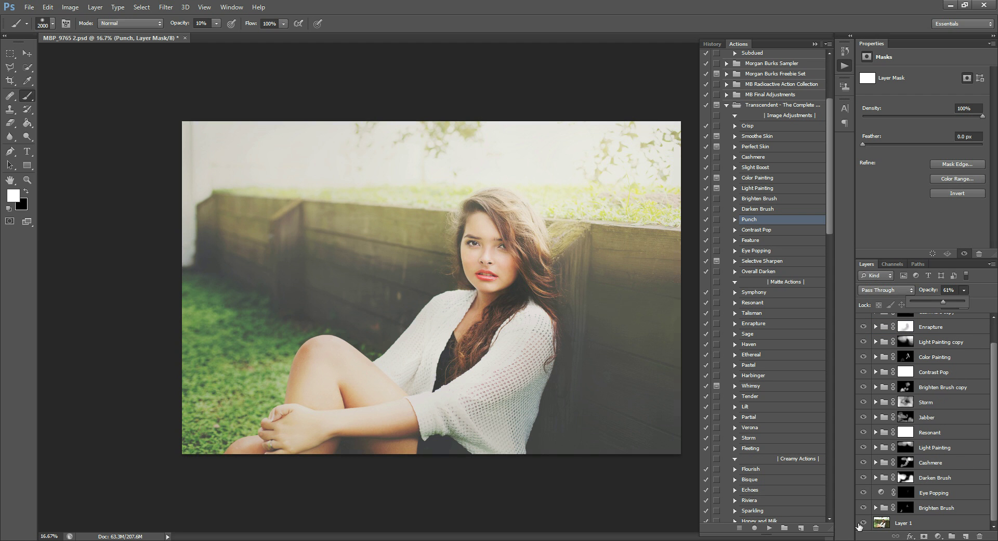
# Compare the edit with the original Layer 1, and check the effect of the Brighten Brush copy and Cashmere groups by toggling their visibility.
pyautogui.keyDown('alt'); pyautogui.click(862, 523); pyautogui.keyUp('alt')
pyautogui.keyDown('alt'); pyautogui.click(862, 524); pyautogui.keyUp('alt')
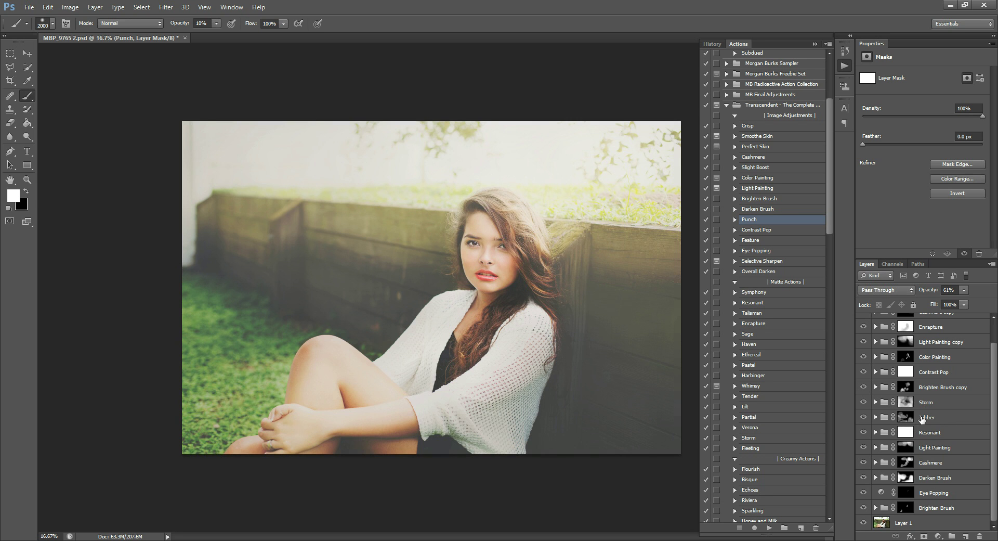
pyautogui.scroll(2, 914, 431)
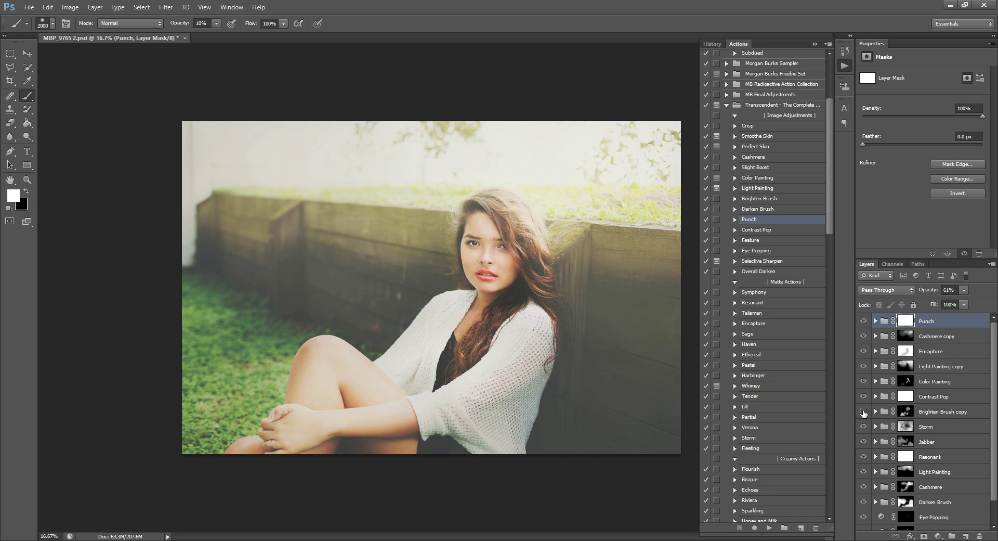
pyautogui.click(864, 412)
pyautogui.click(864, 412)
pyautogui.click(863, 487)
pyautogui.click(864, 486)
# Target the Cashmere group's mask with a black brush at 10% opacity, reduced to 250 px.
pyautogui.click(907, 488)
pyautogui.press('x')
pyautogui.press('[')
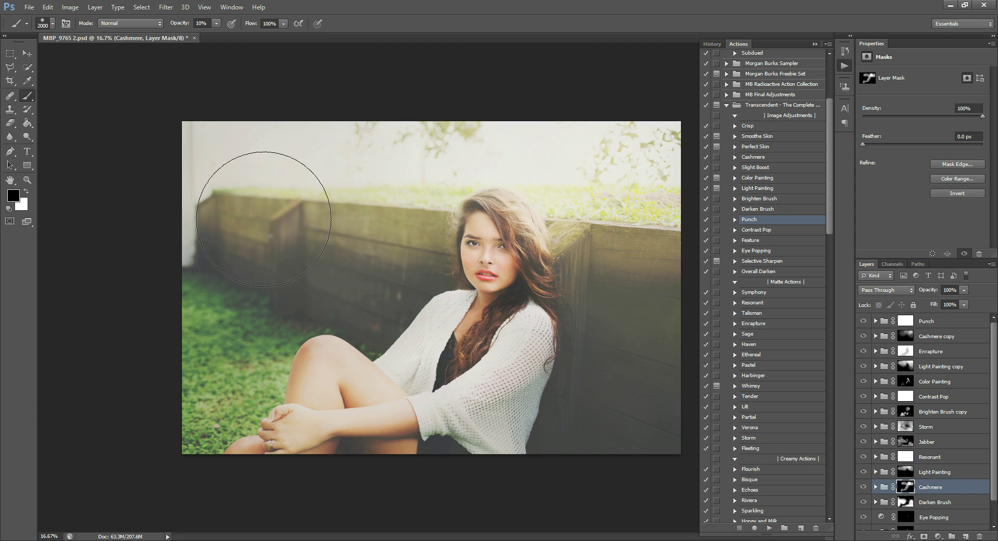
pyautogui.press('[')
pyautogui.press('[')
pyautogui.press('[')
pyautogui.press('[')
pyautogui.press('[')
pyautogui.press('[')
pyautogui.press('[')
pyautogui.press('[')
pyautogui.press('[')
pyautogui.press('[')
pyautogui.press('[')
pyautogui.press('[')
pyautogui.press('[')
pyautogui.press('[')
pyautogui.press('[')
pyautogui.press('[')
pyautogui.press('[')
# Target the Darken Brush mask with white as the foreground color, and compare the edit with the original Layer 1.
pyautogui.click(908, 503)
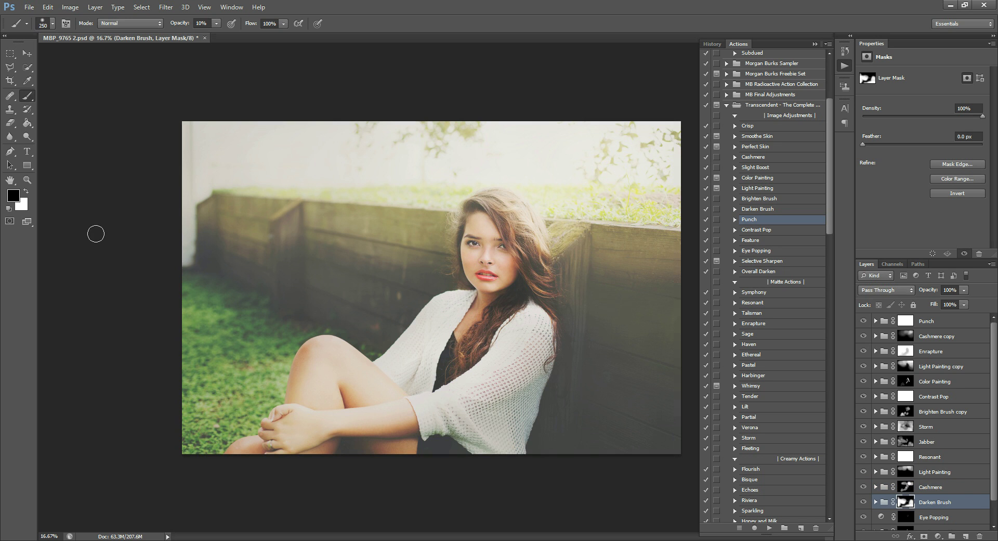
pyautogui.click(26, 191)
pyautogui.scroll(-1, 861, 498)
pyautogui.click(863, 523)
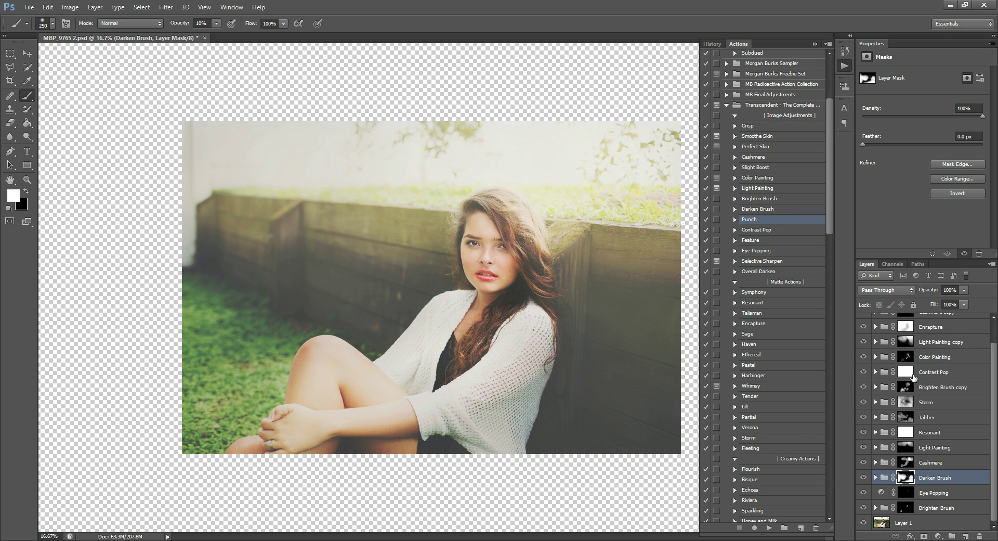
pyautogui.scroll(1, 915, 377)
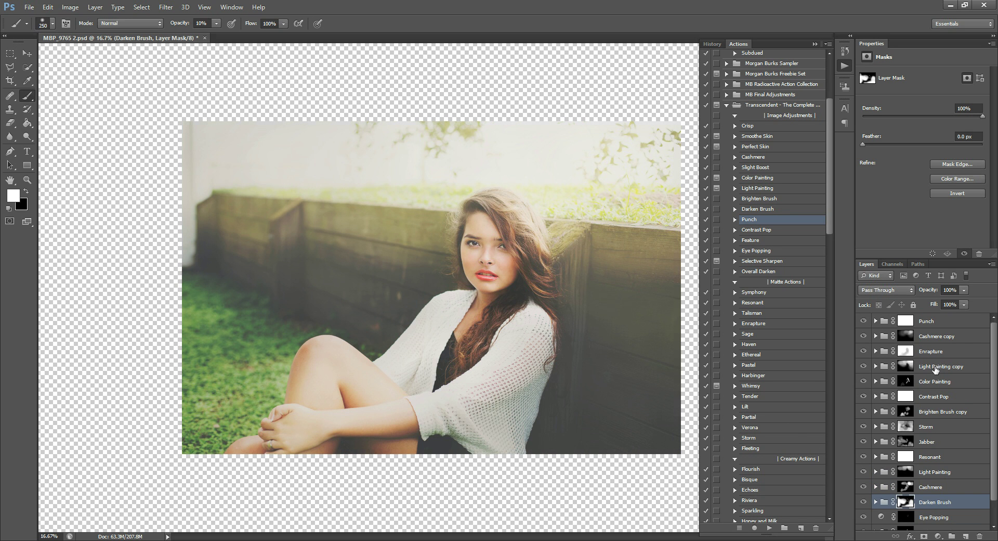
# Lower the opacity of the Light Painting copy group to 34%.
pyautogui.click(939, 366)
pyautogui.click(963, 290)
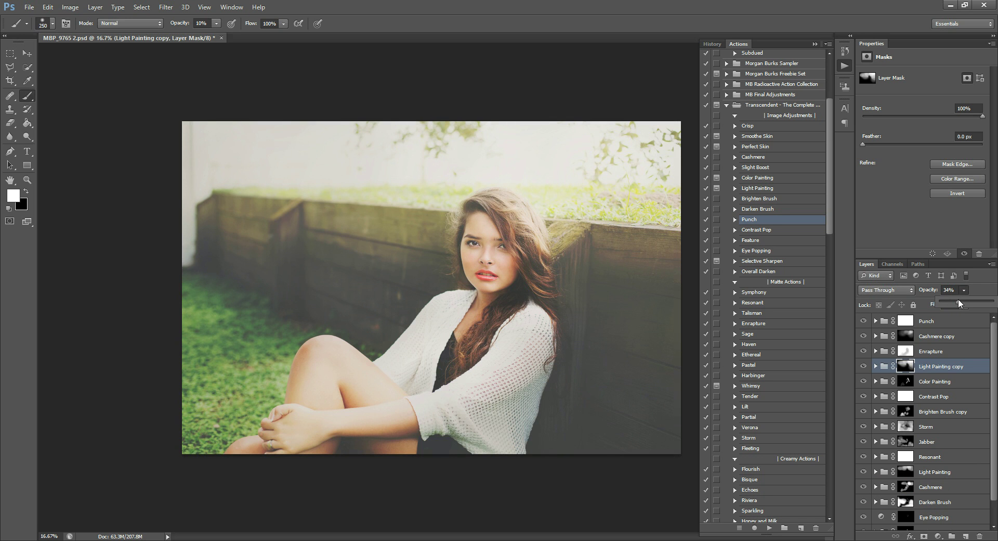
pyautogui.click(950, 425)
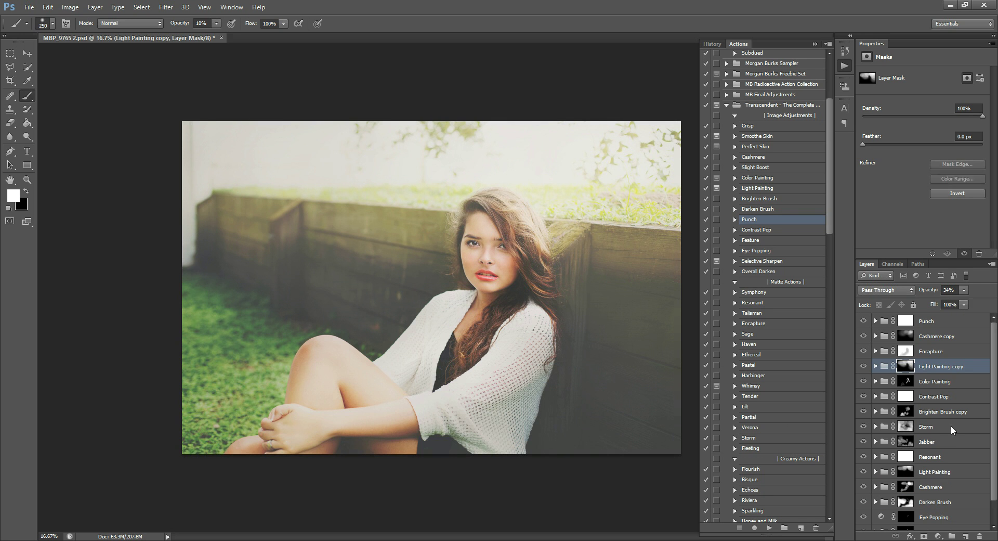
# Lower the opacity of the original Light Painting group to 37%.
pyautogui.rightClick(936, 472)
pyautogui.click(940, 470)
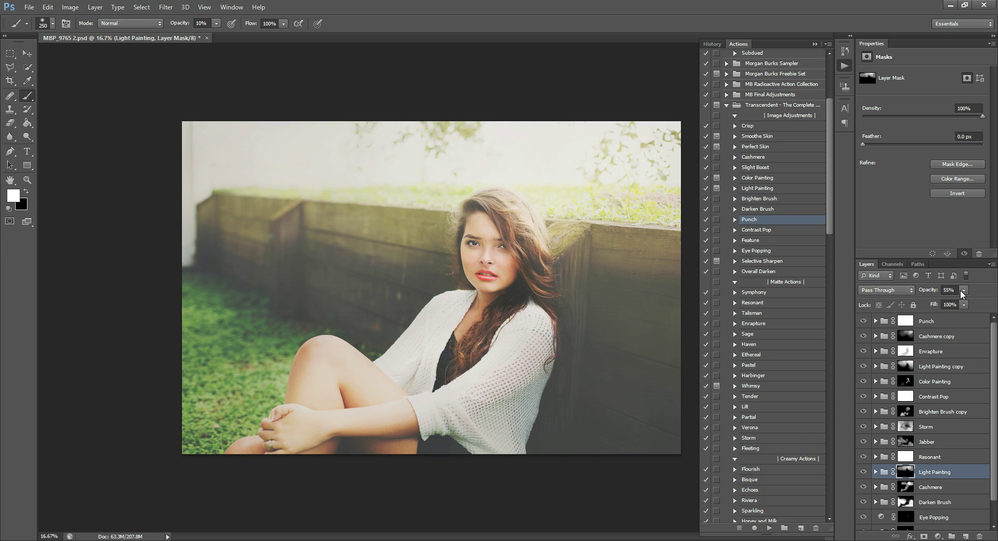
pyautogui.click(946, 301)
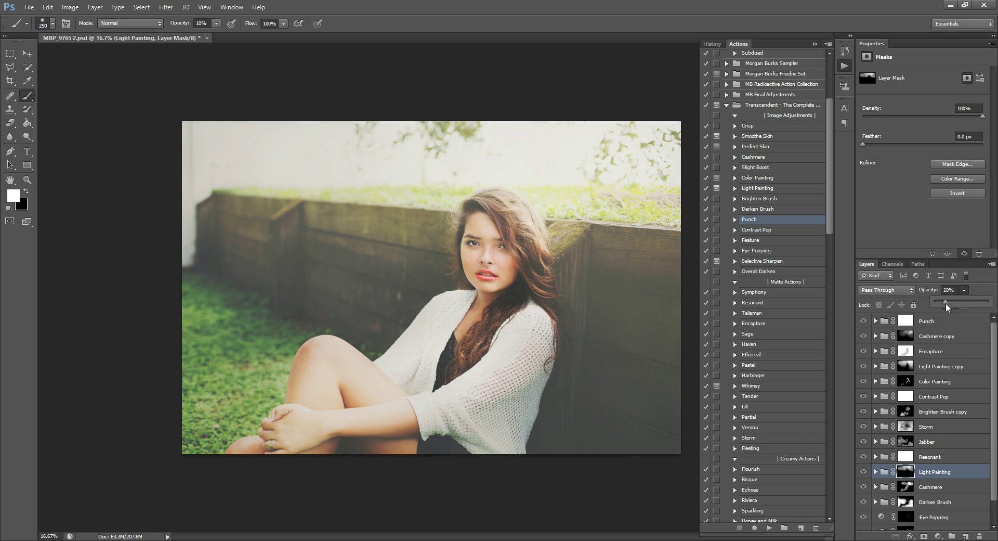
pyautogui.click(955, 301)
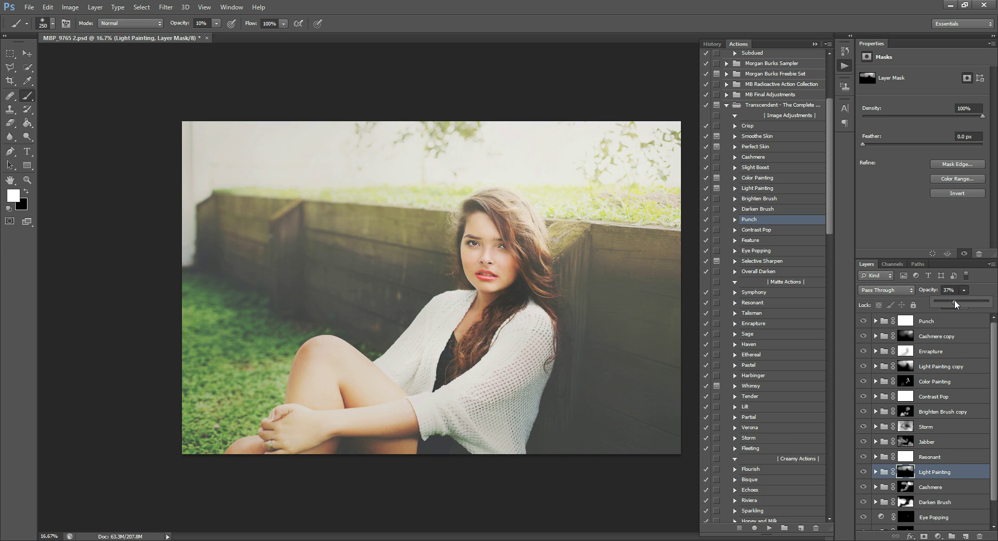
# Touch up the Light Painting mask with a white brush enlarged to 800 px at 10% opacity.
pyautogui.press(']')
pyautogui.press(']')
pyautogui.press(']')
pyautogui.press(']')
pyautogui.press(']')
pyautogui.press(']')
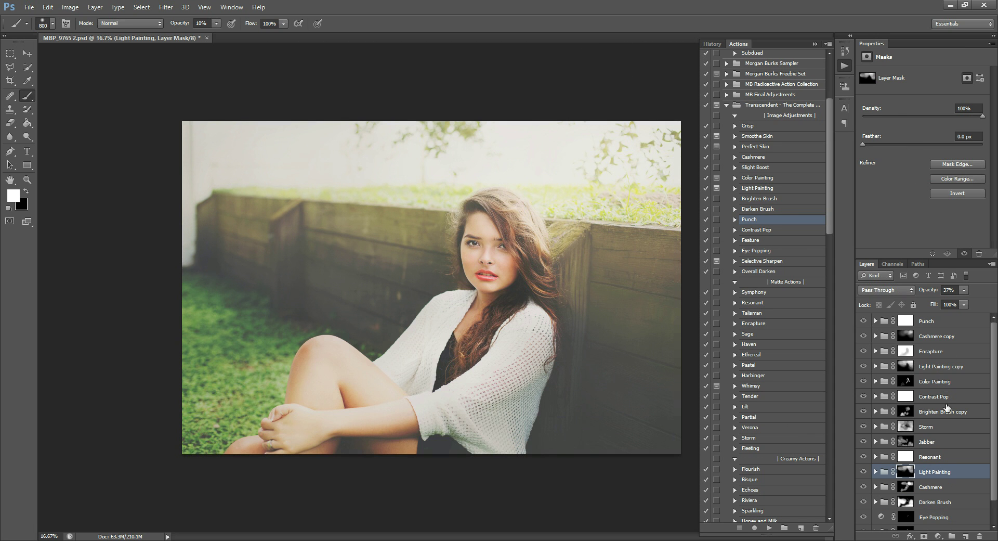
pyautogui.scroll(-1, 875, 517)
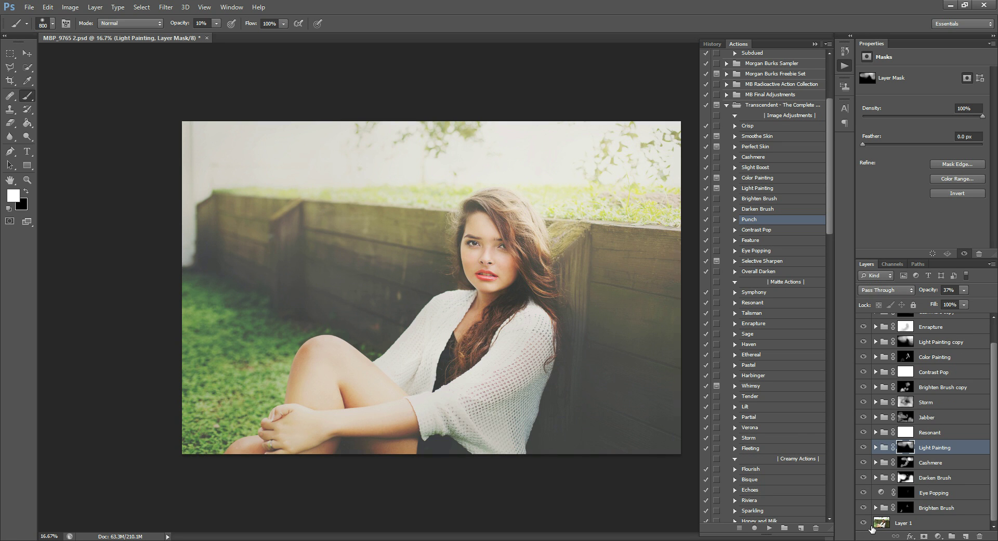